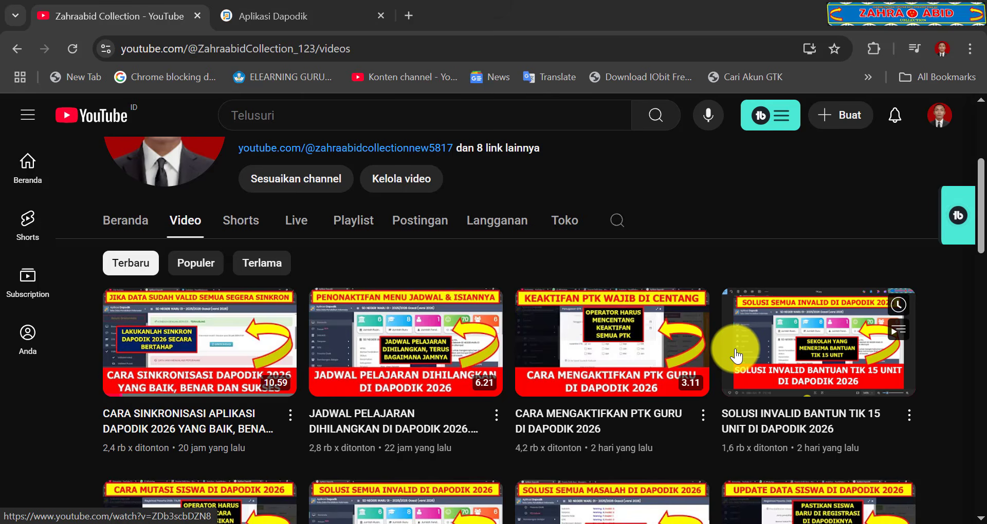
Switch to the Aplikasi Dapodik browser page and display the Info Daya Tampung table enlarged to full size
{"action": "scroll", "coordinate": [736, 354], "scroll_direction": "down", "scroll_amount": 3}
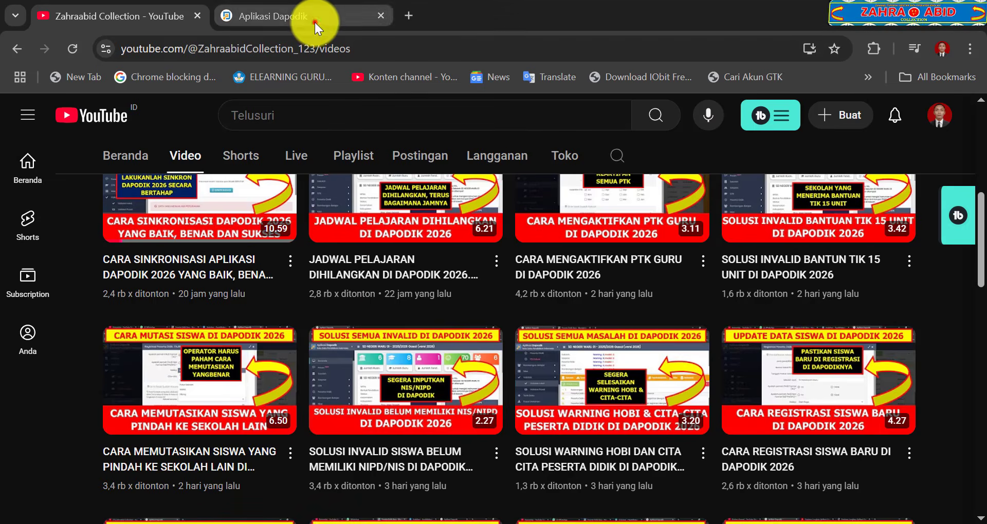
{"action": "left_click", "coordinate": [315, 22]}
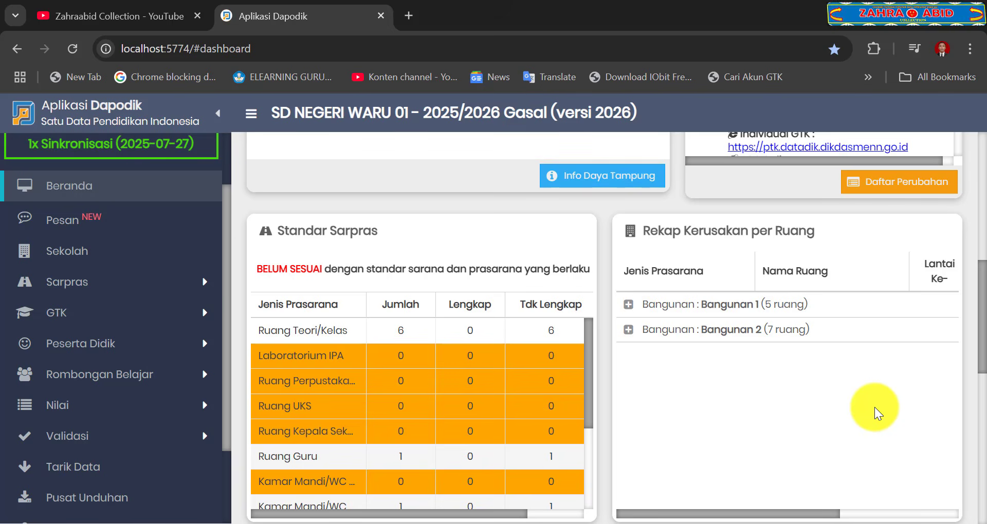
{"action": "left_click", "coordinate": [639, 188]}
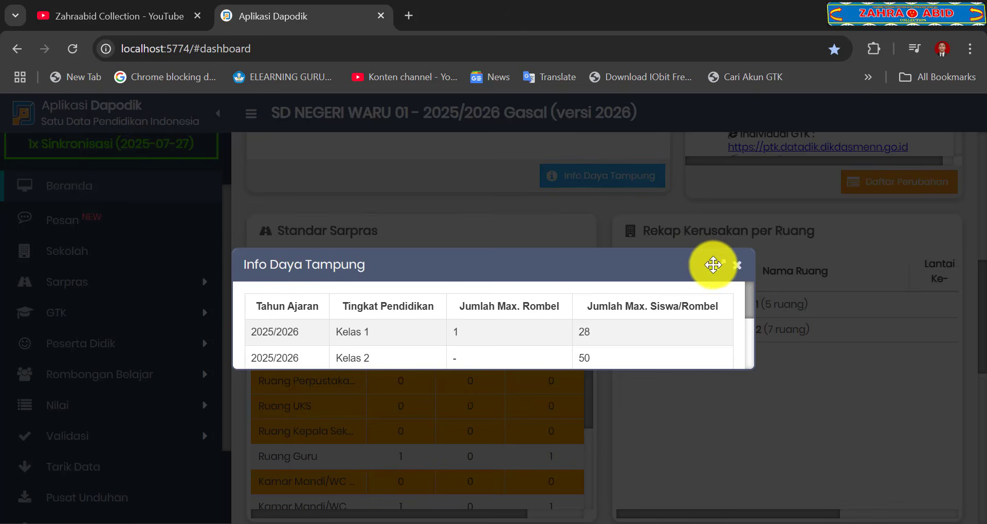
{"action": "left_click", "coordinate": [720, 265]}
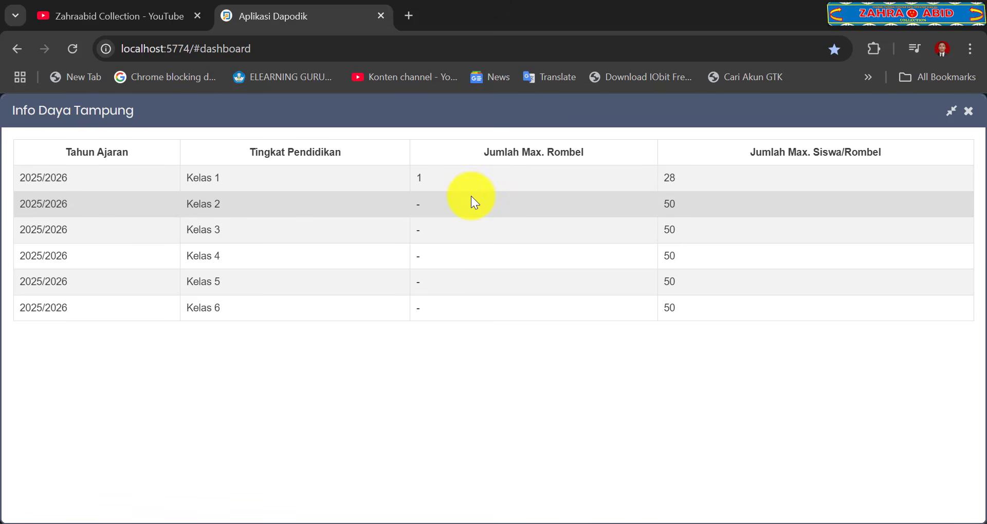
Examine the maximum number of class groups and students per group for Kelas 1 to Kelas 6, and close the capacity table
{"action": "left_click", "coordinate": [446, 310]}
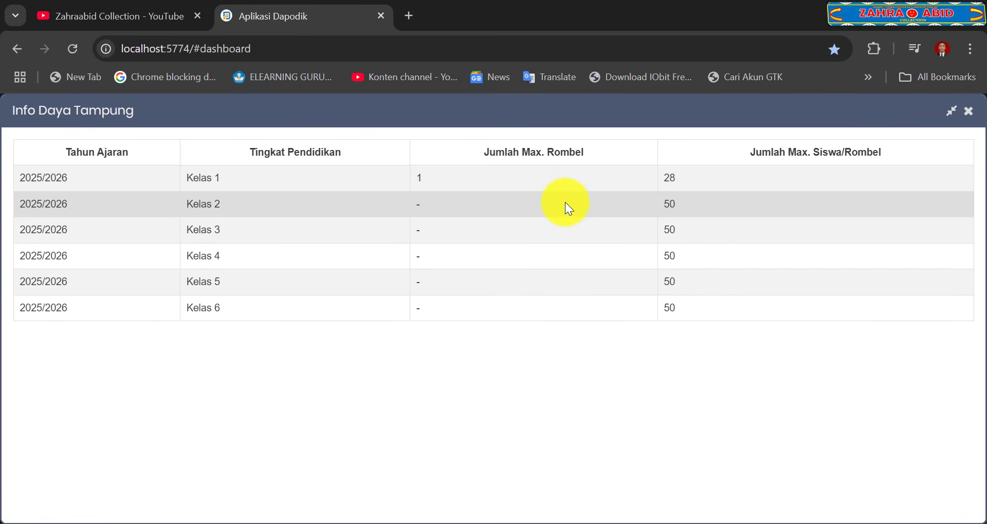
{"action": "left_click", "coordinate": [565, 202]}
{"action": "left_click", "coordinate": [537, 305]}
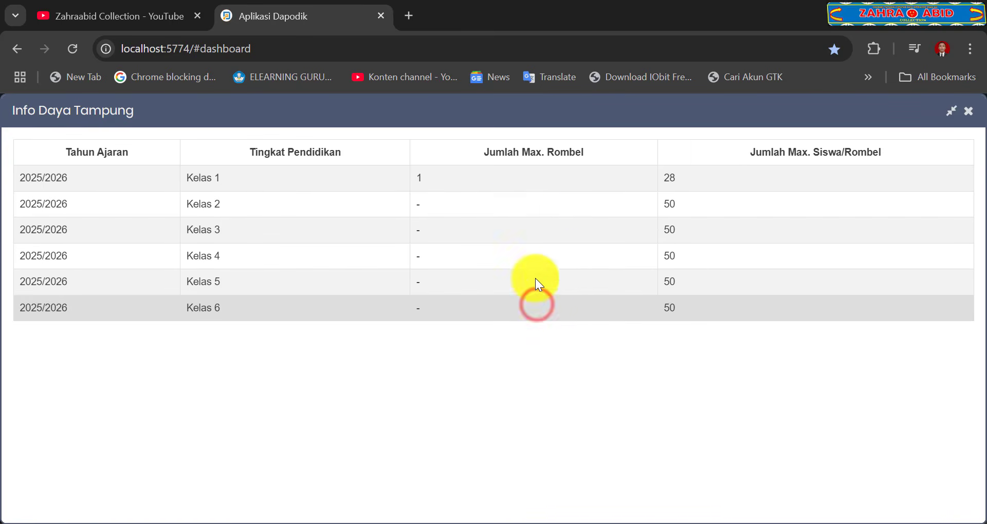
{"action": "left_click", "coordinate": [532, 306]}
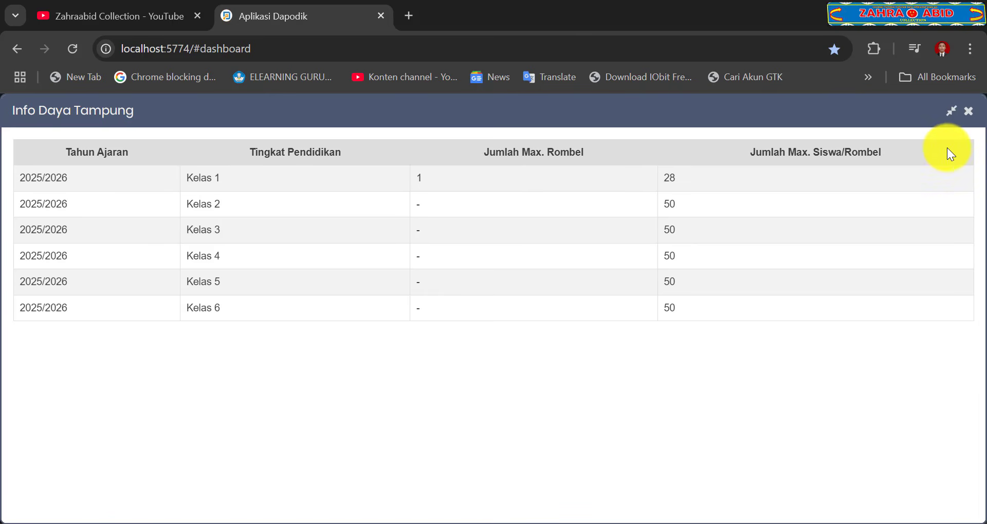
{"action": "left_click", "coordinate": [966, 113]}
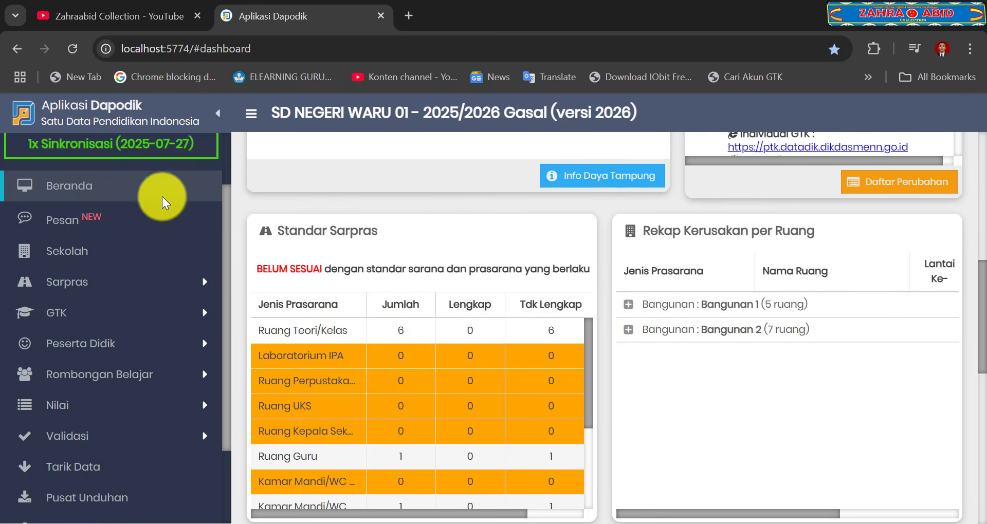
Open the Ruang Kelas list under Sarpras and expand the rooms of Bangunan 1 and Bangunan 2
{"action": "left_click", "coordinate": [105, 283]}
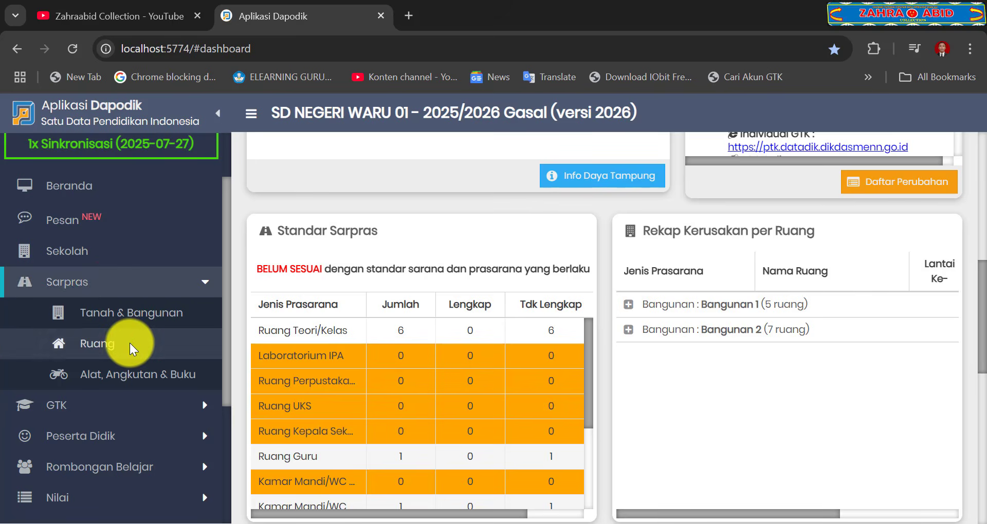
{"action": "left_click", "coordinate": [130, 344]}
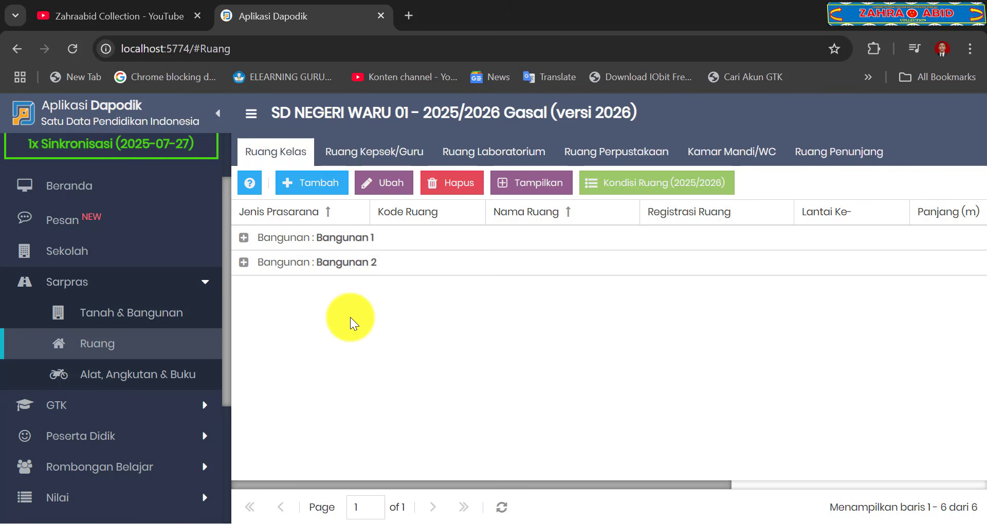
{"action": "left_click", "coordinate": [244, 238]}
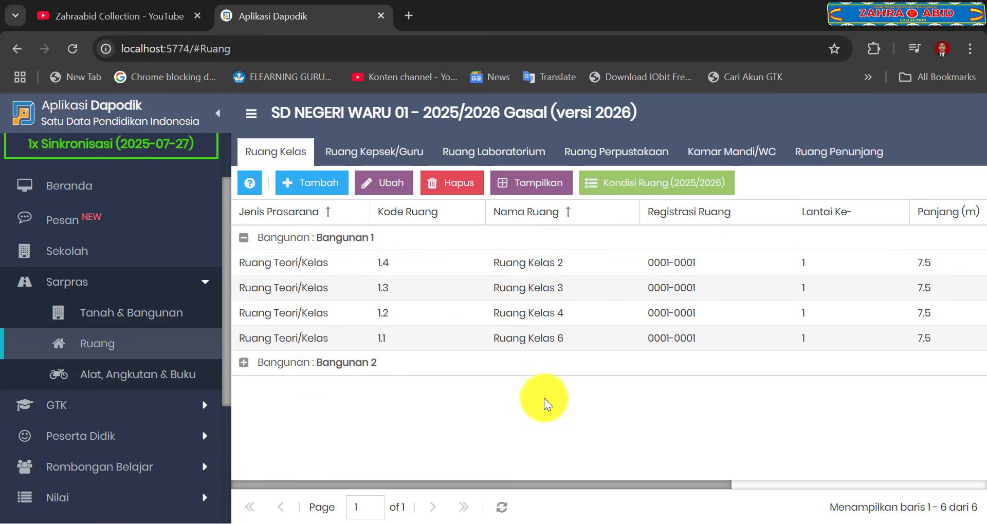
{"action": "left_click", "coordinate": [523, 414]}
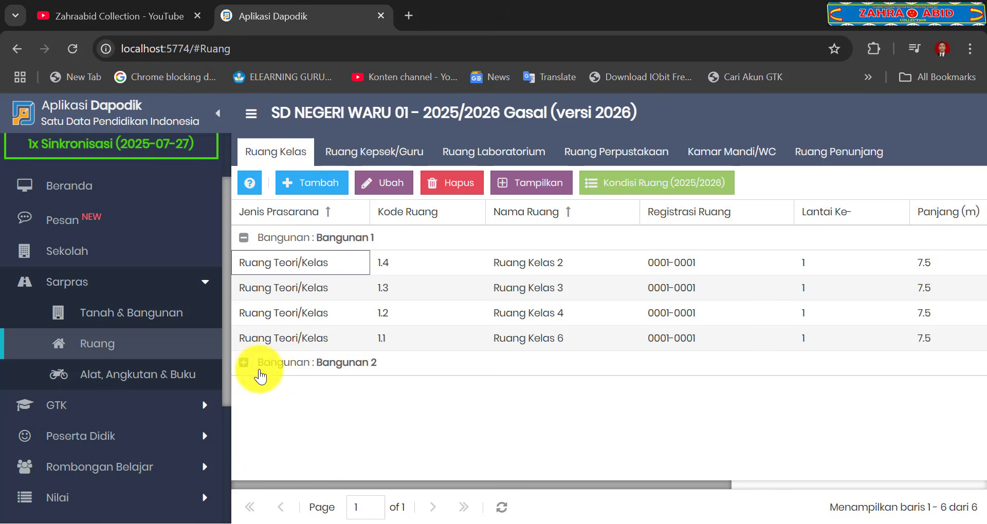
{"action": "left_click", "coordinate": [244, 363]}
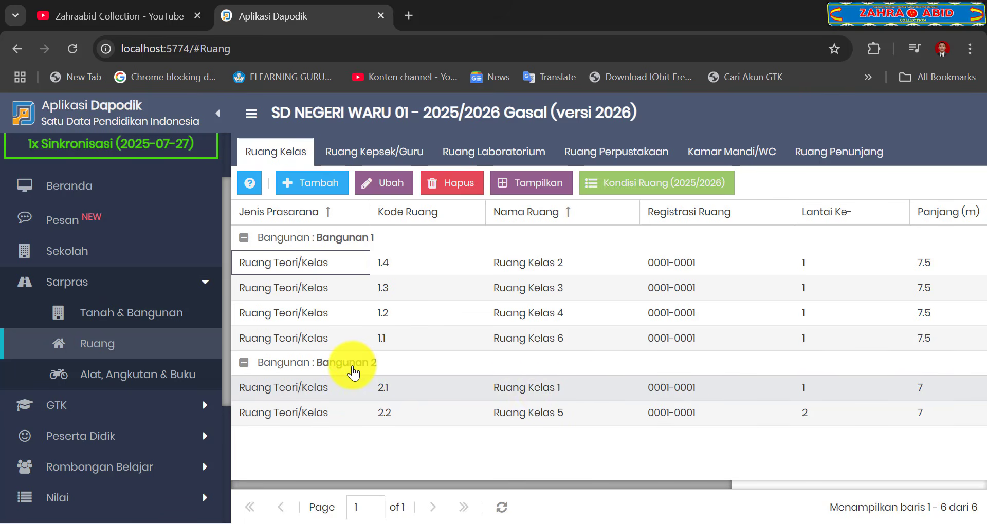
{"action": "left_click", "coordinate": [453, 394]}
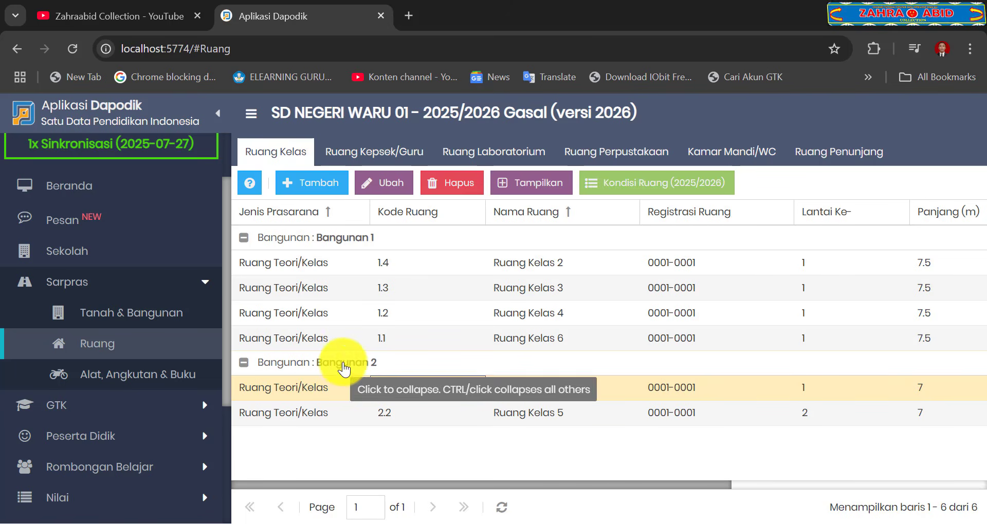
Start a new classroom record in an enlarged form with Jenis prasarana Ruang Teori/Kelas and Bangunan 2 as its building
{"action": "left_click", "coordinate": [317, 186]}
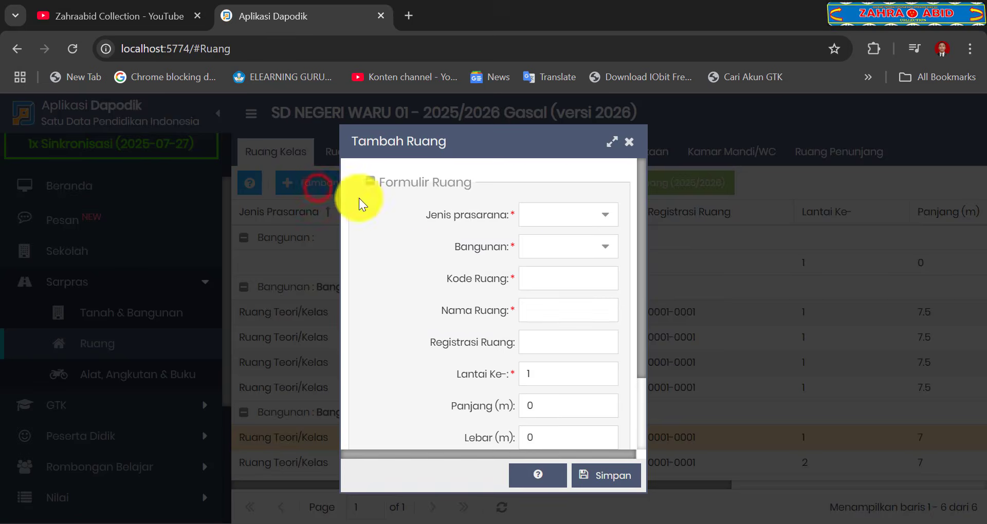
{"action": "left_click", "coordinate": [611, 142]}
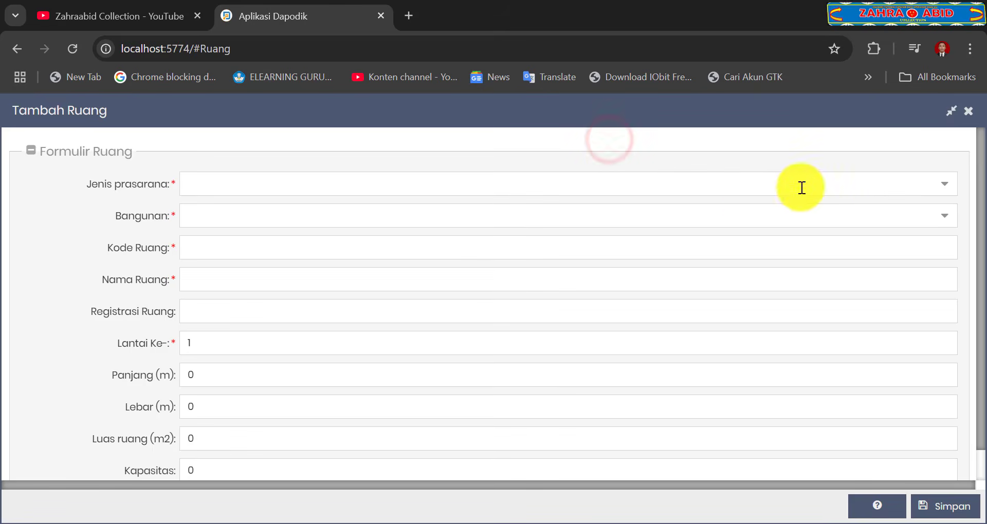
{"action": "left_click", "coordinate": [946, 186]}
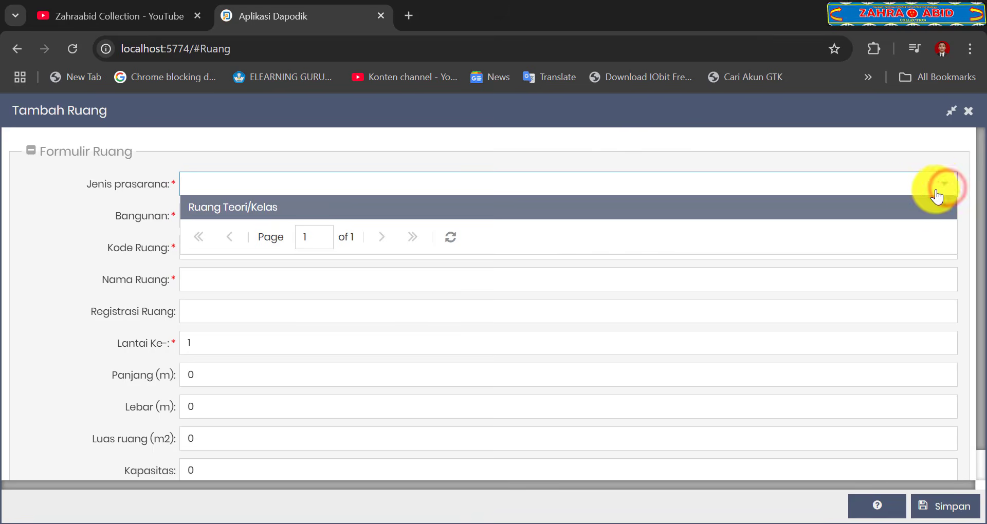
{"action": "left_click", "coordinate": [808, 208]}
{"action": "left_click", "coordinate": [931, 215]}
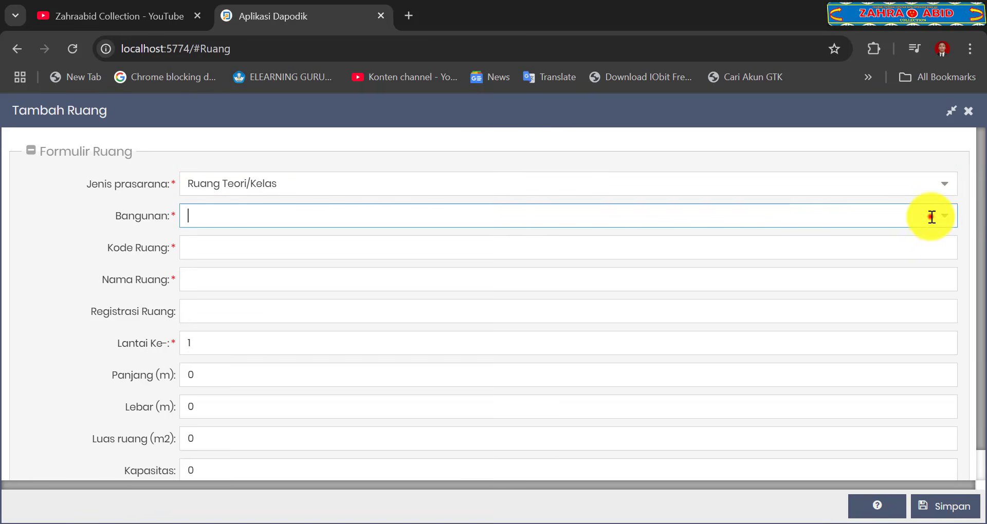
{"action": "left_click", "coordinate": [942, 217]}
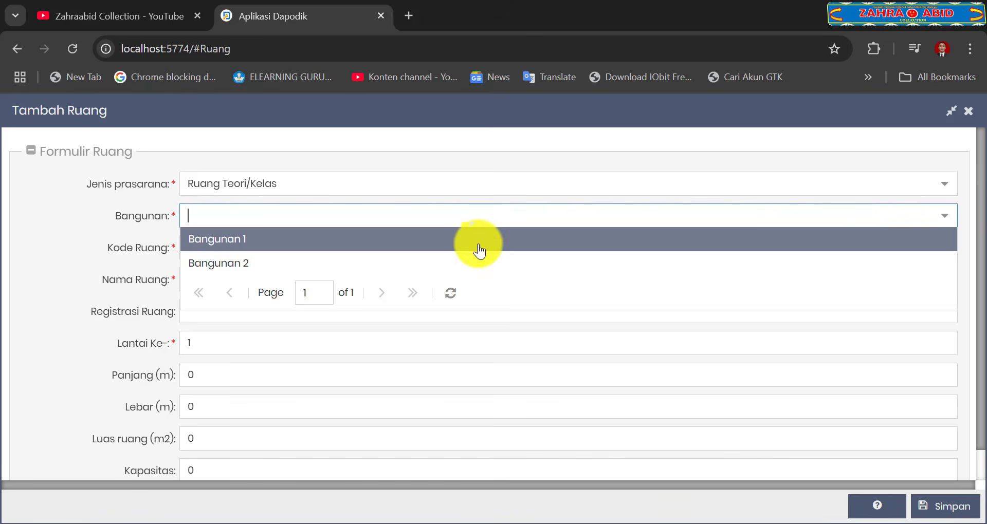
{"action": "left_click", "coordinate": [466, 263]}
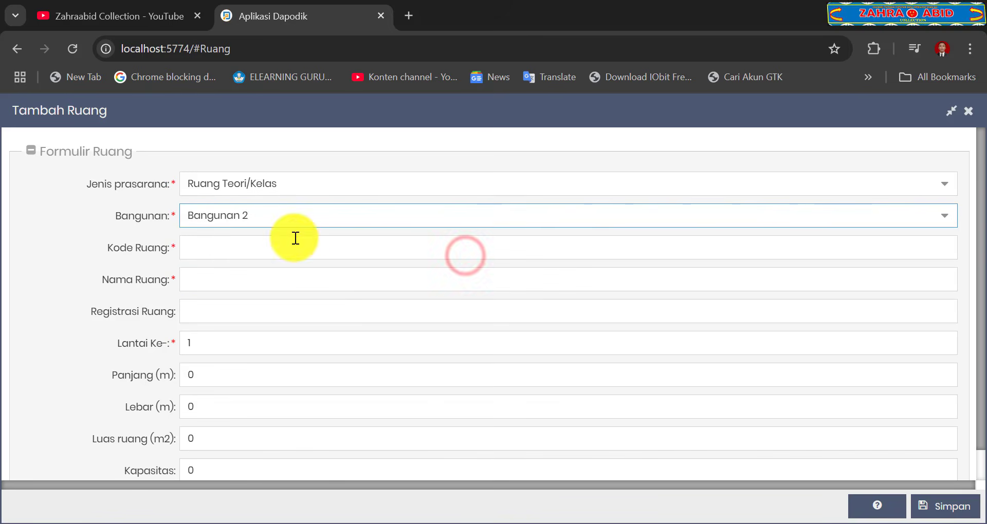
Set the new room's Kode Ruang to 2.9 and its Nama Ruang to Kelas 1B
{"action": "left_click", "coordinate": [852, 254]}
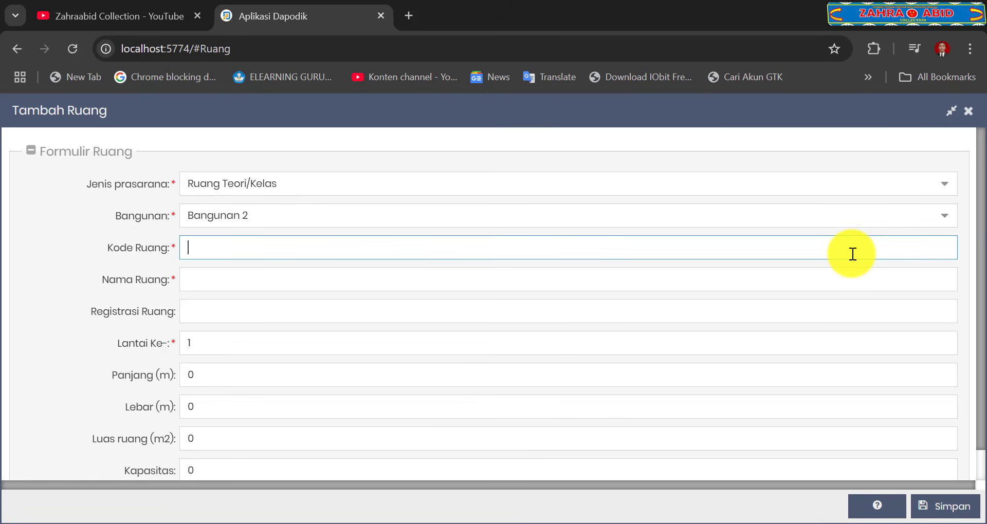
{"action": "type", "text": "2."}
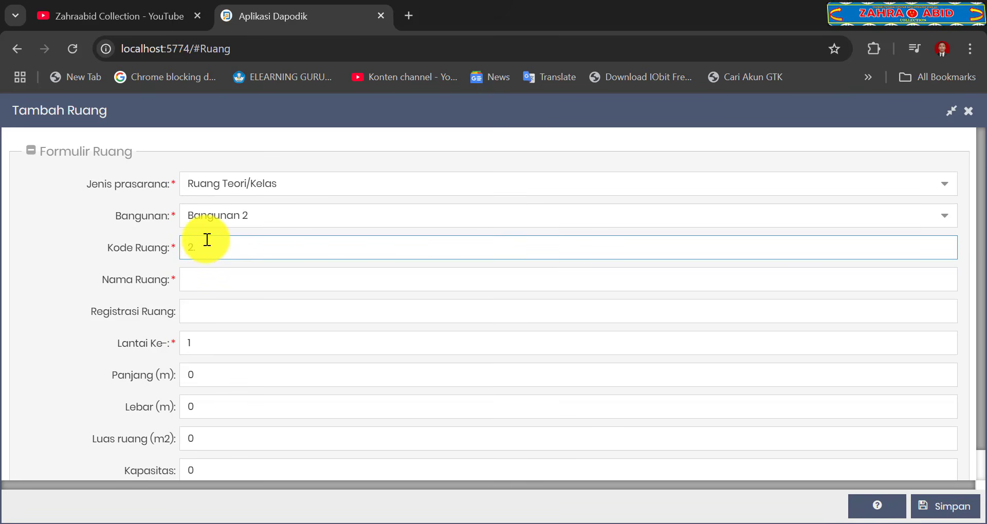
{"action": "type", "text": "7"}
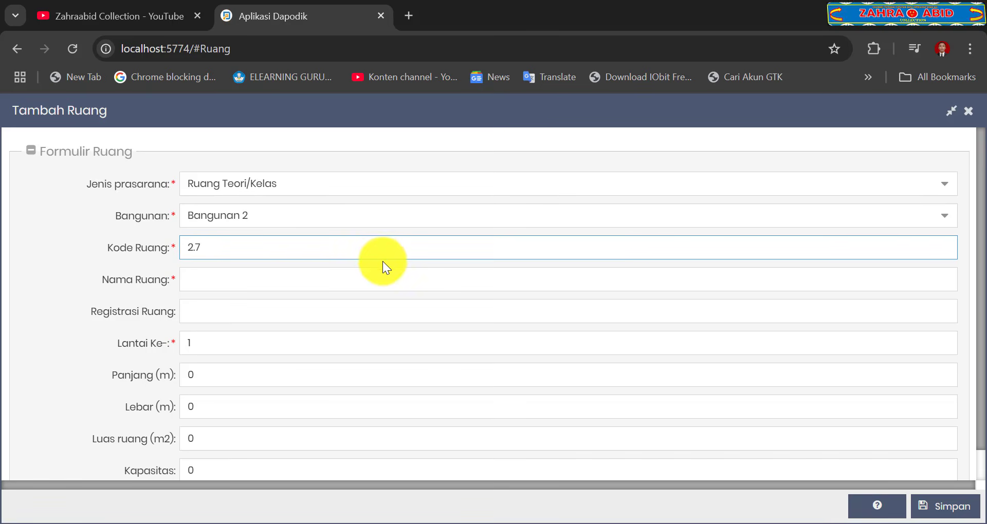
{"action": "type", "text": ".9"}
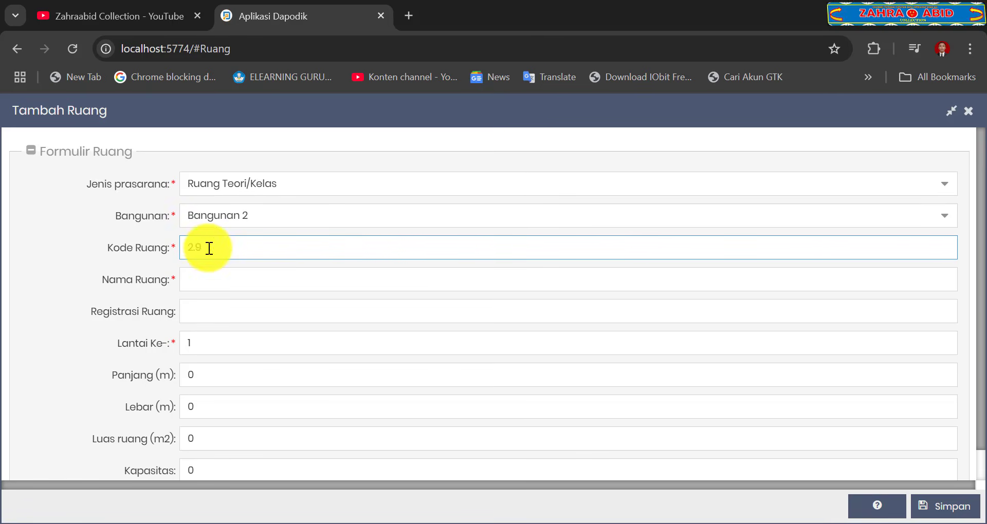
{"action": "left_click", "coordinate": [237, 268]}
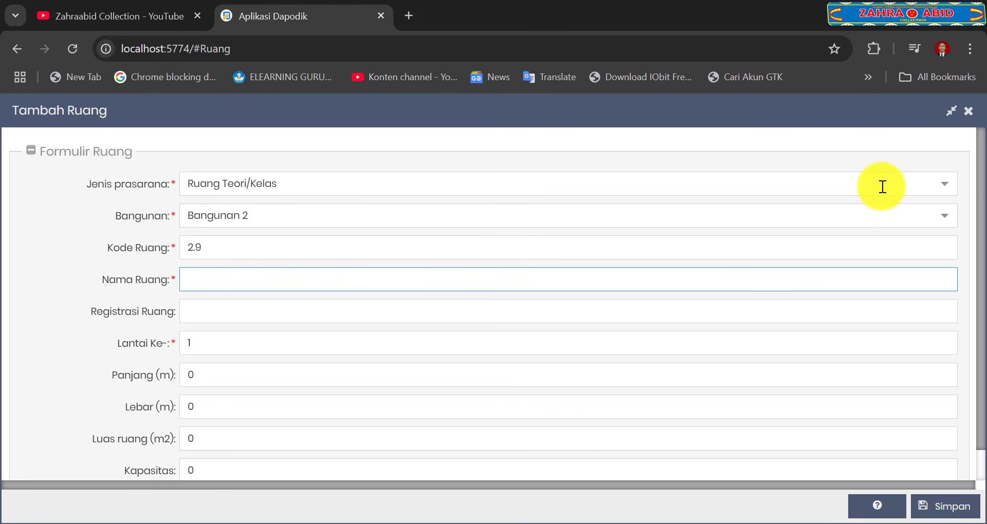
{"action": "type", "text": "Kelas 1B"}
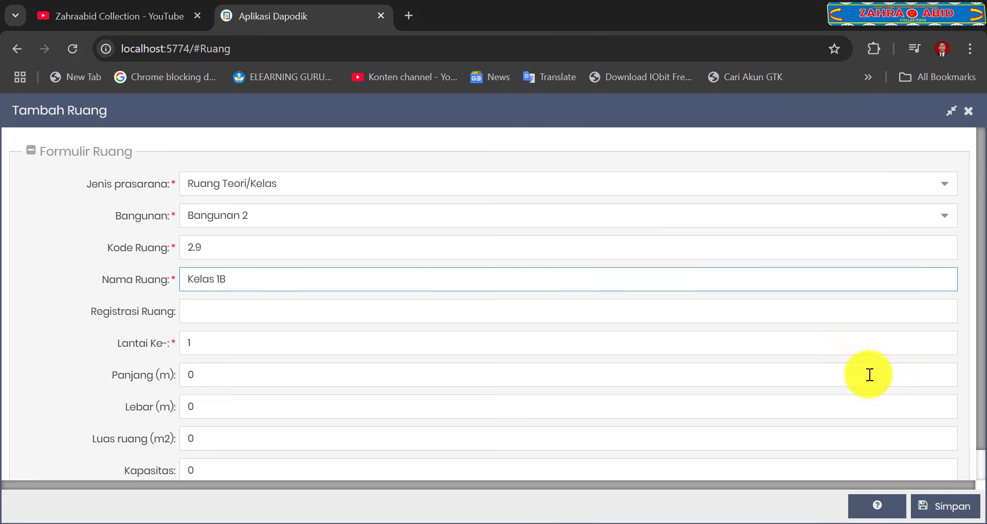
Read through the form's Bantuan Tabel Ruang help for the meaning of each room field, and close it
{"action": "left_click", "coordinate": [877, 506]}
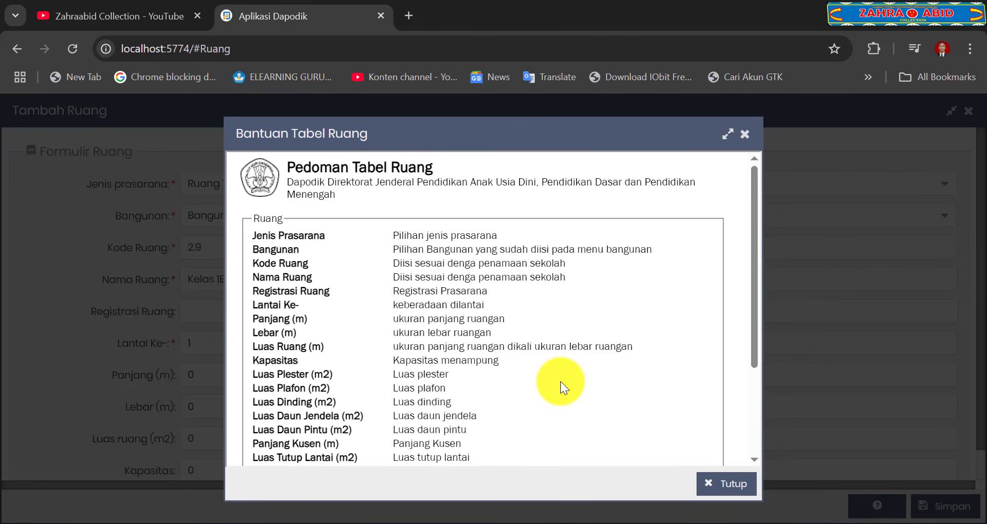
{"action": "scroll", "coordinate": [554, 376], "scroll_direction": "down", "scroll_amount": 3}
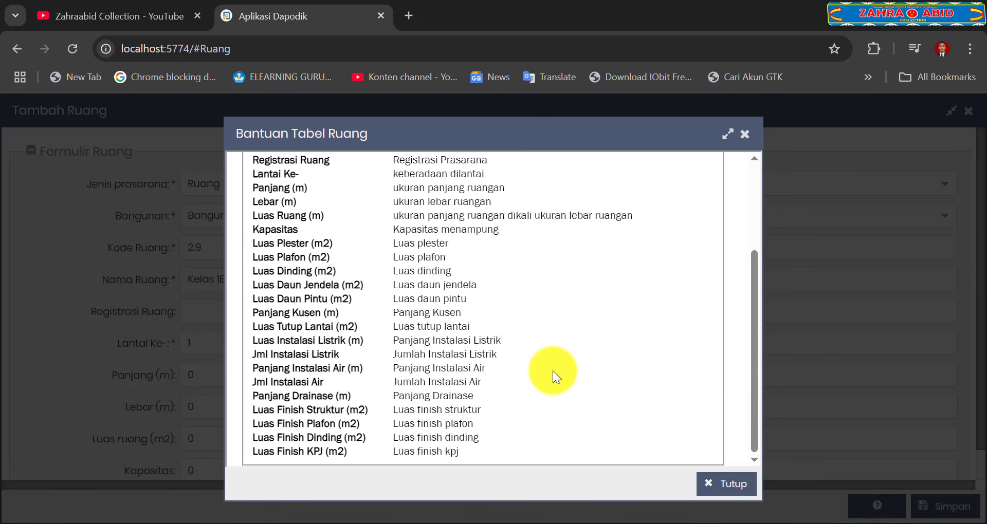
{"action": "scroll", "coordinate": [473, 378], "scroll_direction": "up", "scroll_amount": 3}
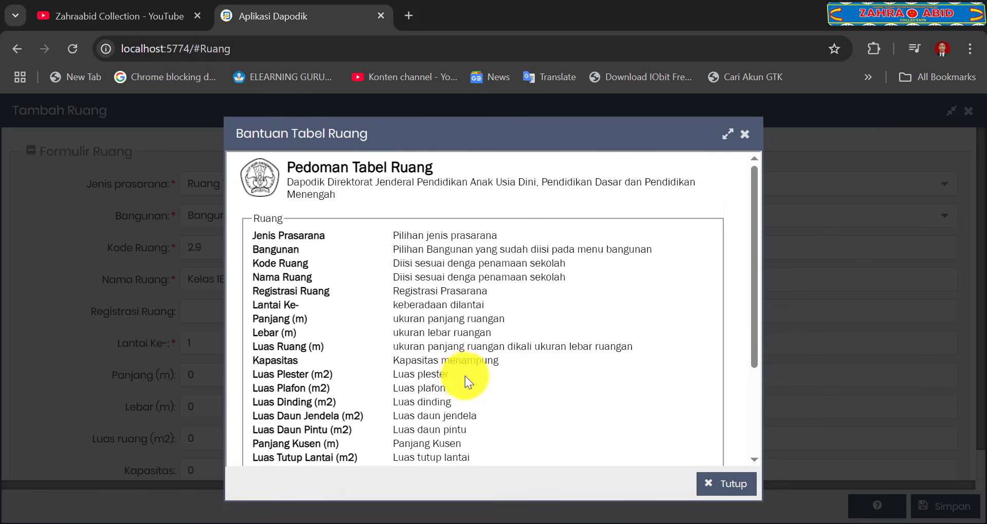
{"action": "scroll", "coordinate": [370, 268], "scroll_direction": "down", "scroll_amount": 2}
{"action": "scroll", "coordinate": [370, 264], "scroll_direction": "up", "scroll_amount": 2}
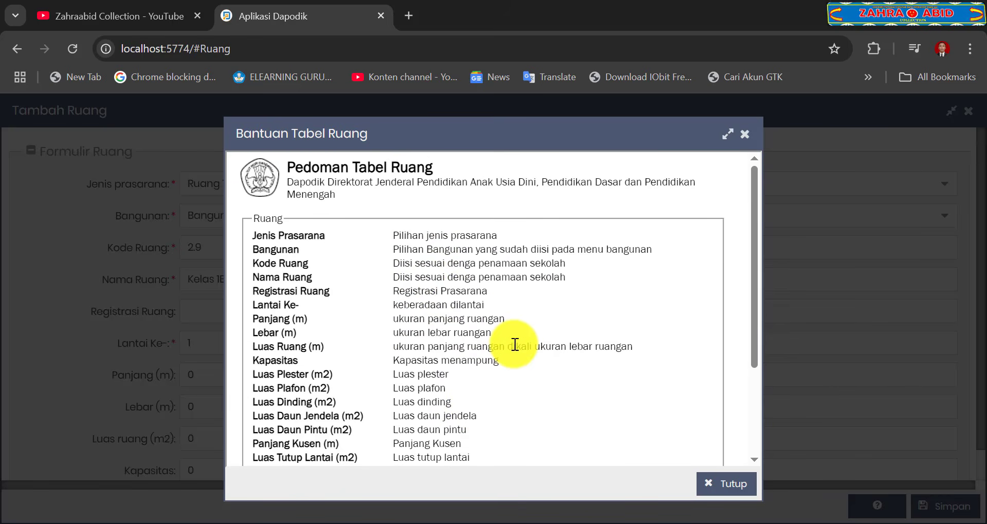
{"action": "scroll", "coordinate": [512, 345], "scroll_direction": "down", "scroll_amount": 3}
{"action": "left_click", "coordinate": [709, 488]}
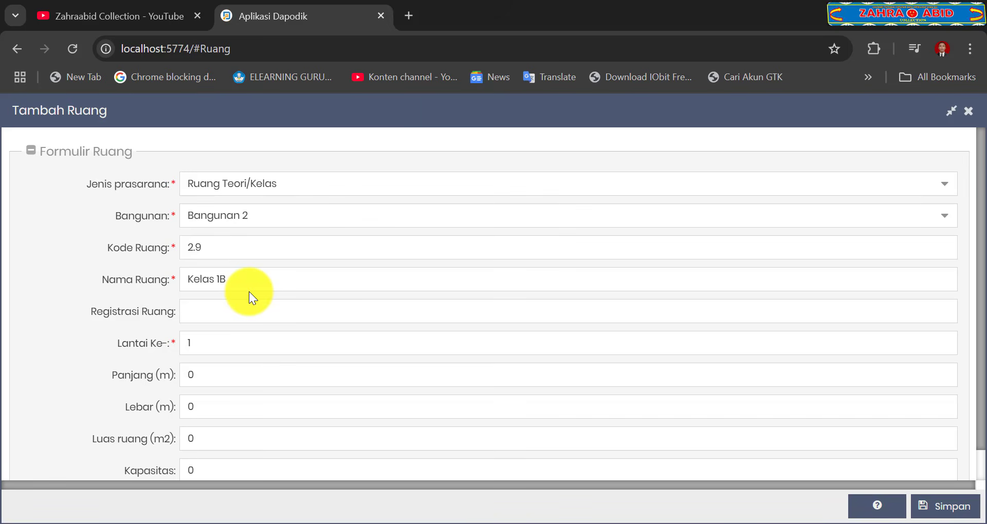
Enter 0001 as the Registrasi Ruang of the Kelas 1B room
{"action": "left_click", "coordinate": [282, 284]}
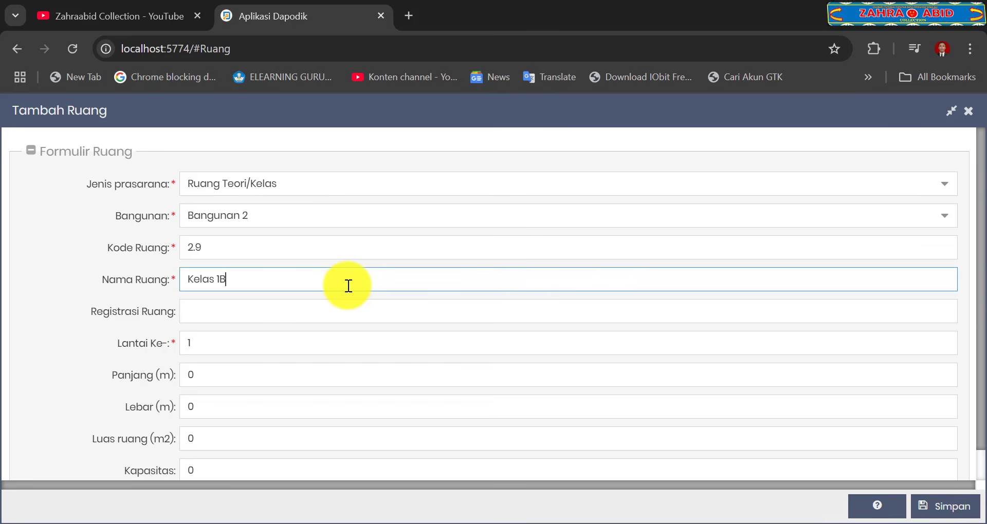
{"action": "left_click", "coordinate": [272, 309]}
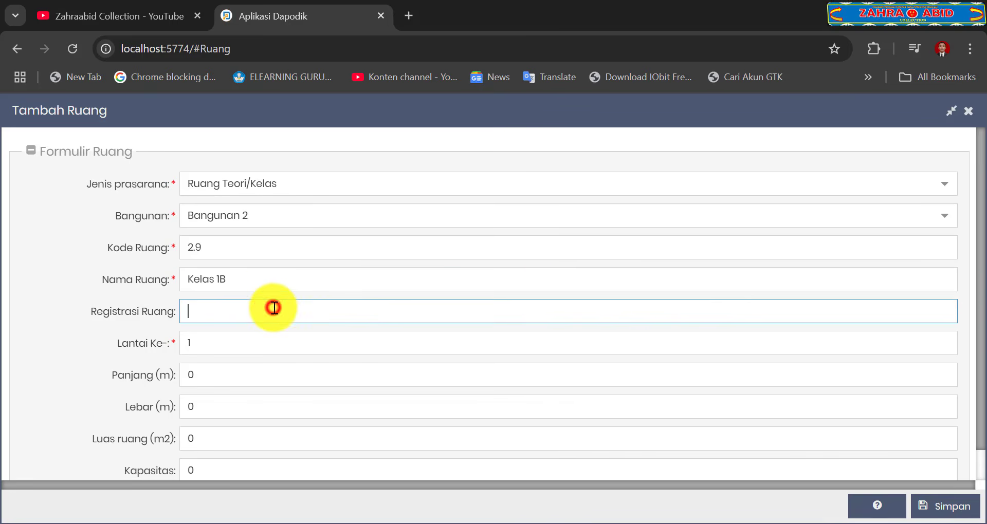
{"action": "type", "text": "0001"}
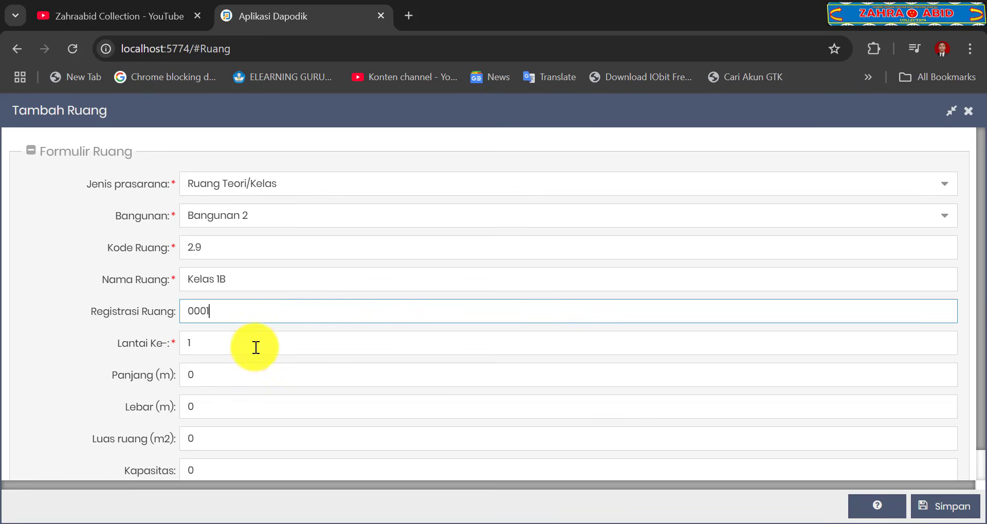
{"action": "scroll", "coordinate": [255, 346], "scroll_direction": "down", "scroll_amount": 1}
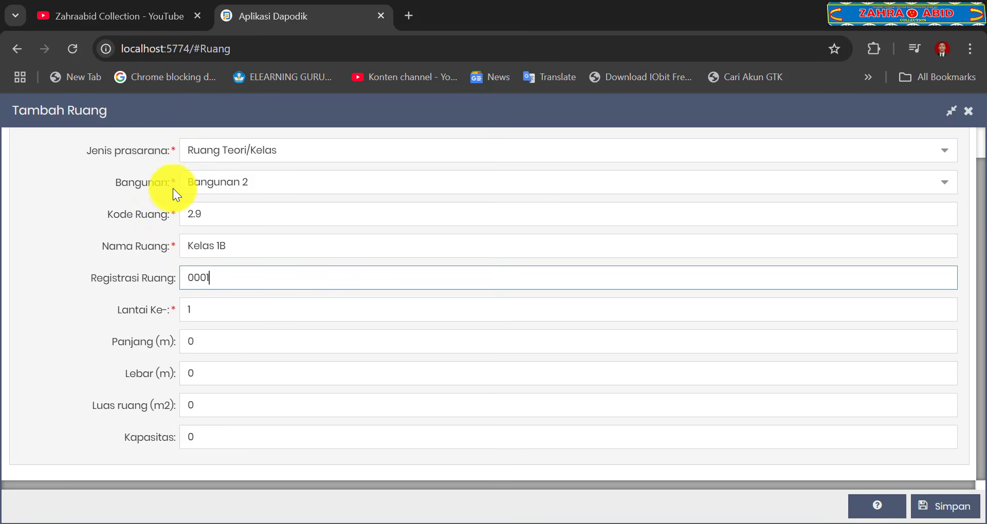
Set the Kelas 1B room's Kapasitas to 28 and close the new room form without saving
{"action": "left_click", "coordinate": [215, 435]}
{"action": "key", "text": "BackSpace"}
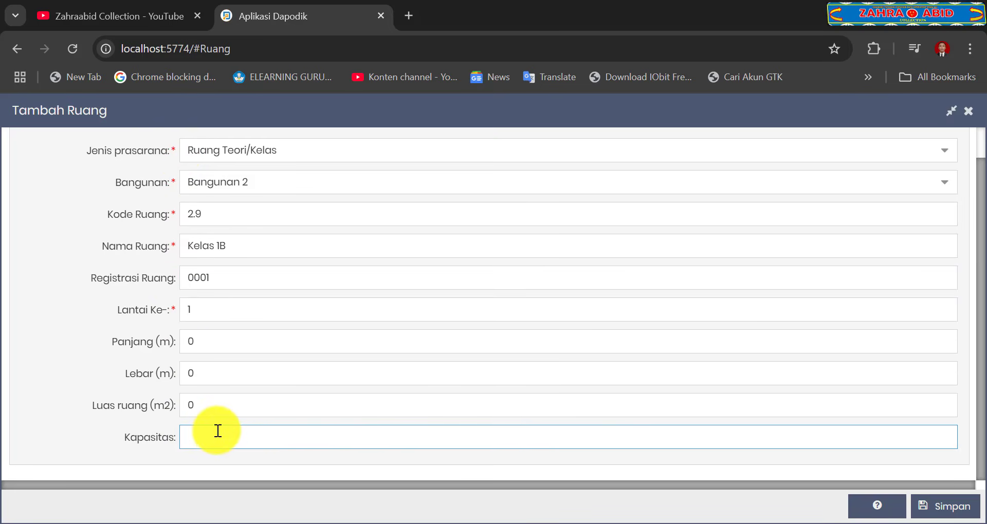
{"action": "type", "text": "28"}
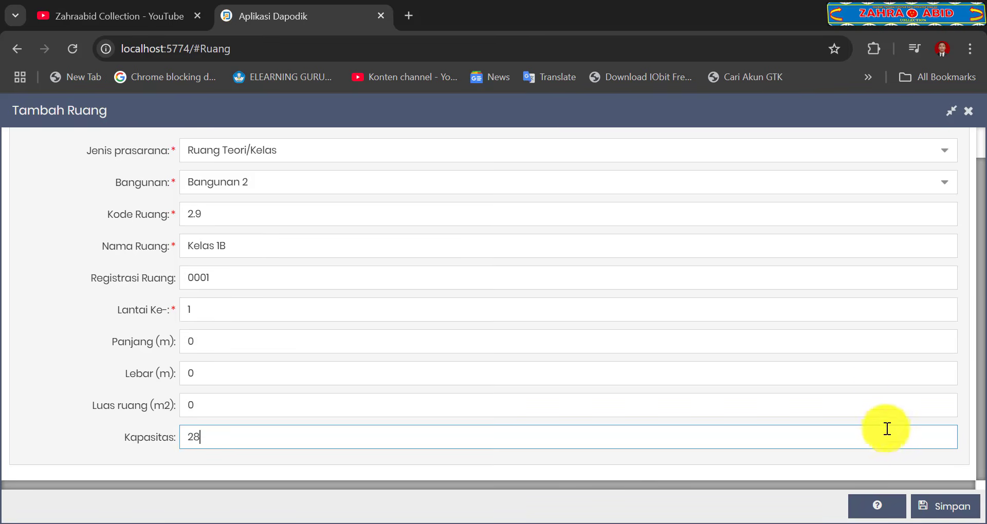
{"action": "scroll", "coordinate": [874, 409], "scroll_direction": "up", "scroll_amount": 1}
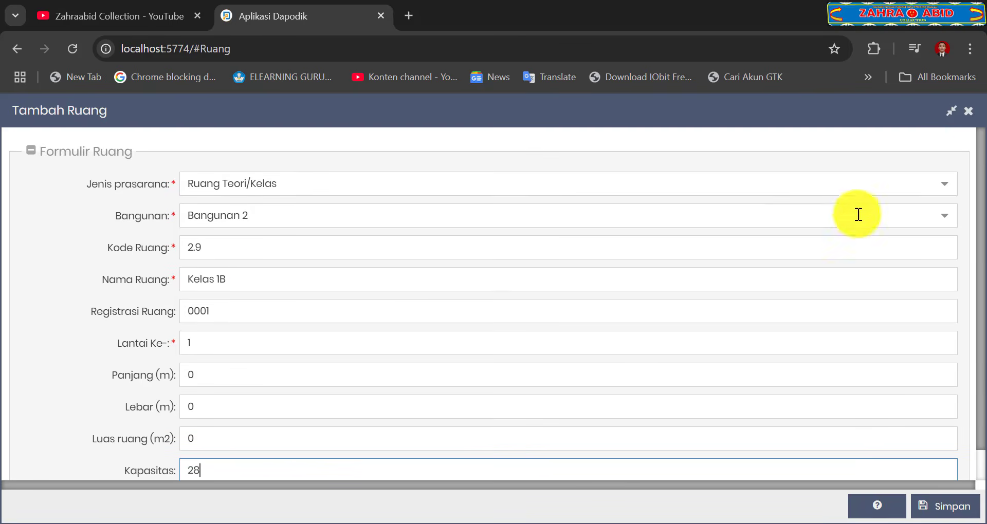
{"action": "left_click", "coordinate": [969, 112]}
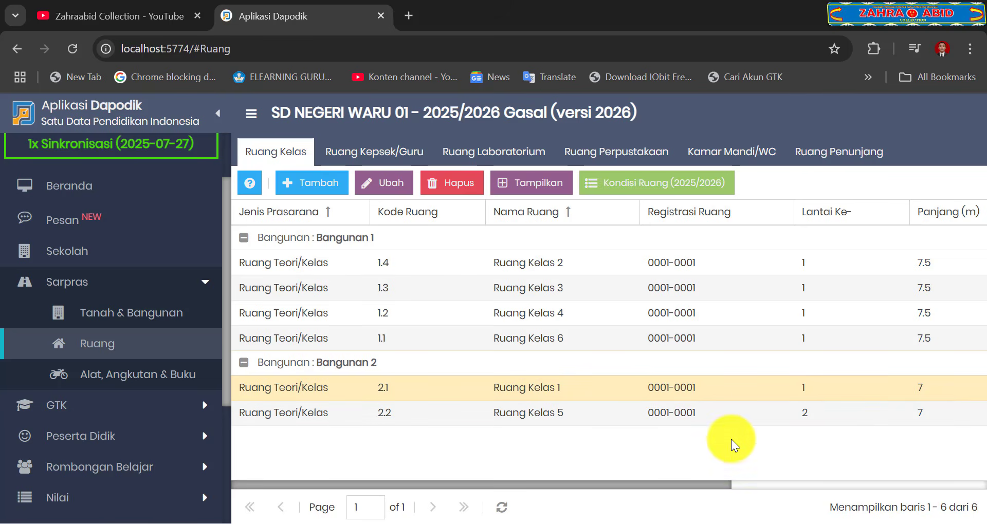
Edit the name of Ruang Kelas 1 in Bangunan 2 to Ruang Kelas 1a, and close the enlarged form without saving
{"action": "left_click", "coordinate": [736, 457]}
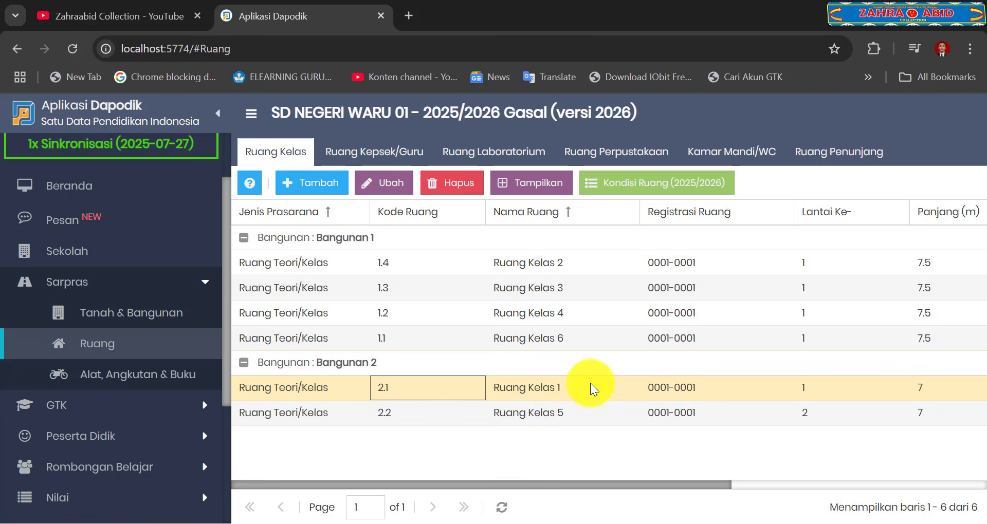
{"action": "left_click", "coordinate": [547, 441]}
{"action": "left_click", "coordinate": [544, 392]}
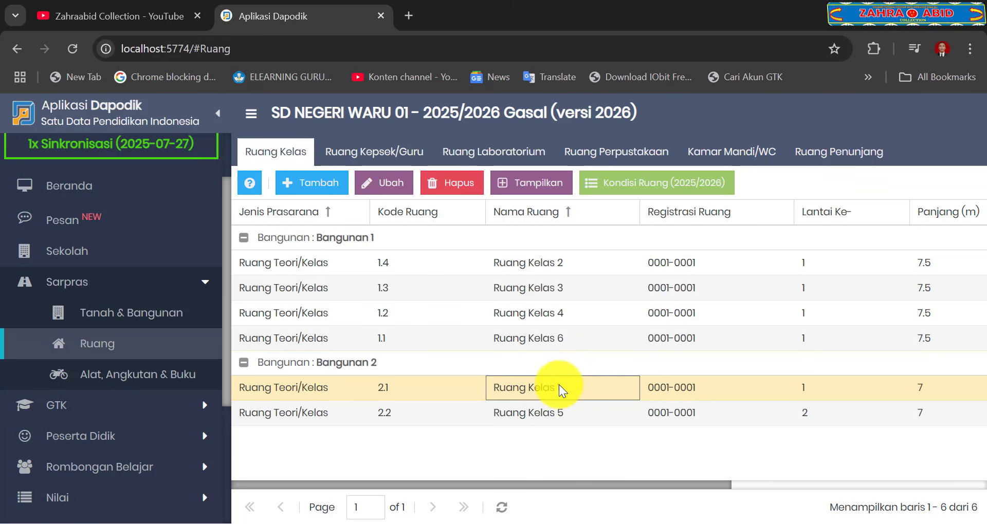
{"action": "left_click", "coordinate": [392, 187]}
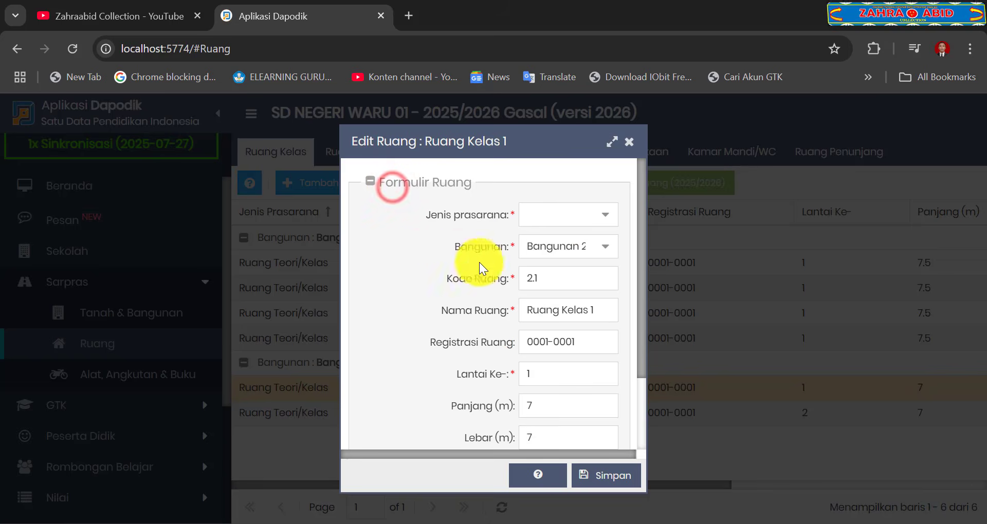
{"action": "left_click", "coordinate": [611, 142]}
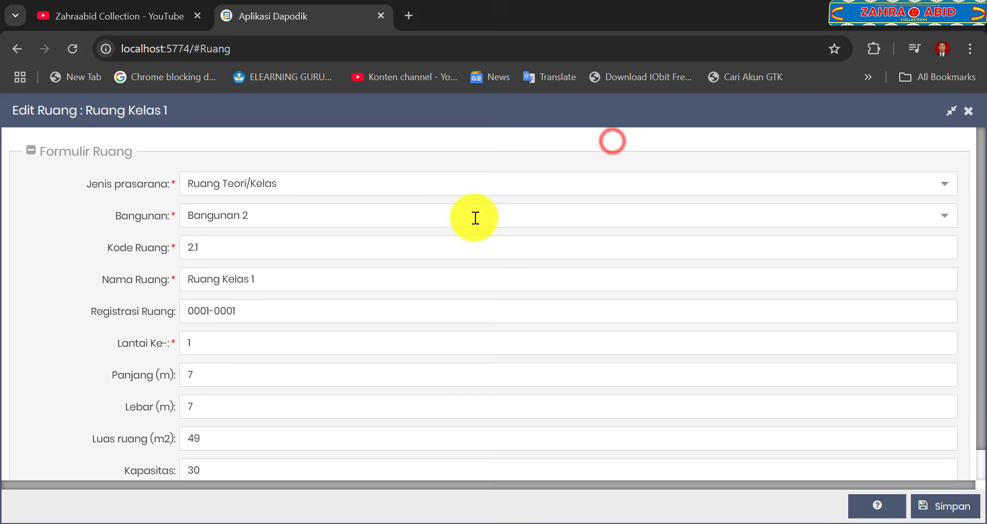
{"action": "left_click", "coordinate": [317, 279]}
{"action": "type", "text": "a"}
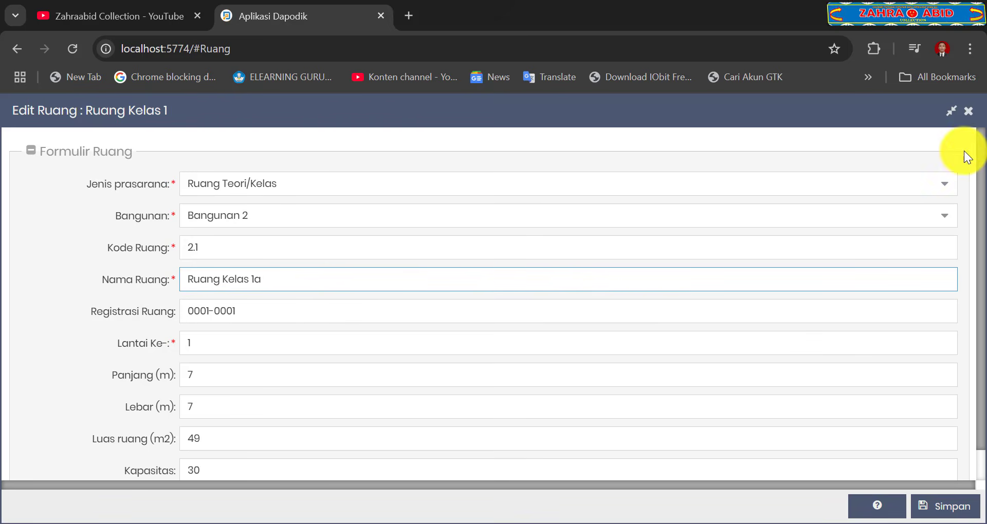
{"action": "left_click", "coordinate": [964, 114]}
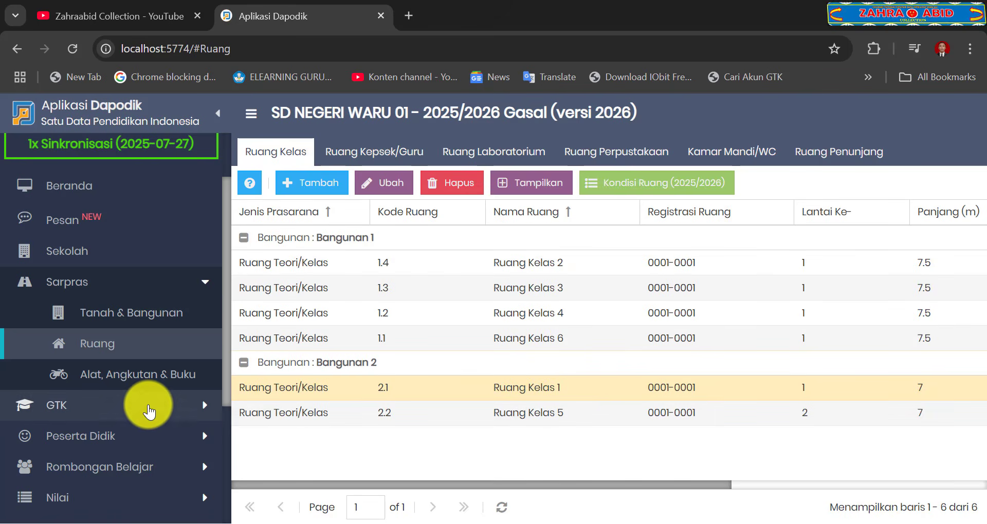
Open the list of regular class groups (Rombongan Belajar Reguler)
{"action": "scroll", "coordinate": [148, 406], "scroll_direction": "down", "scroll_amount": 2}
{"action": "left_click", "coordinate": [143, 314]}
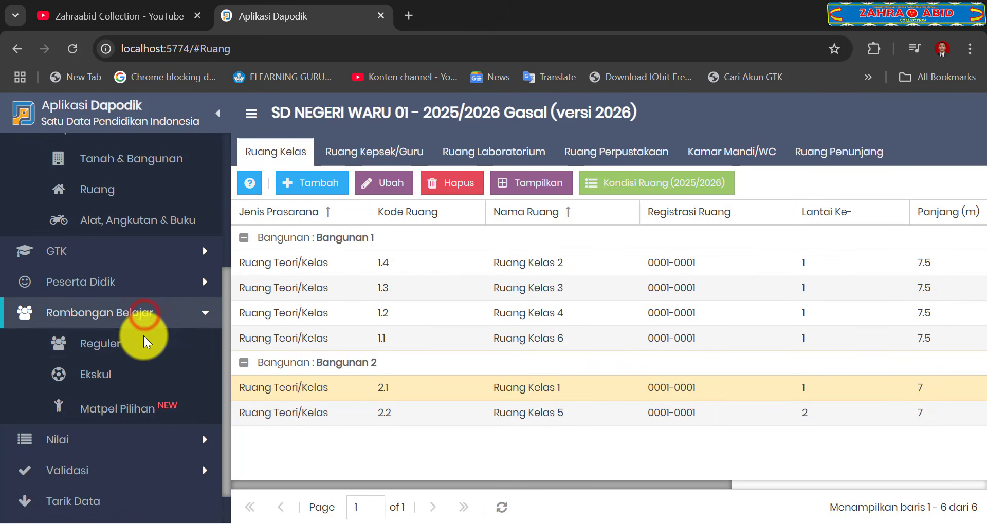
{"action": "left_click", "coordinate": [141, 347]}
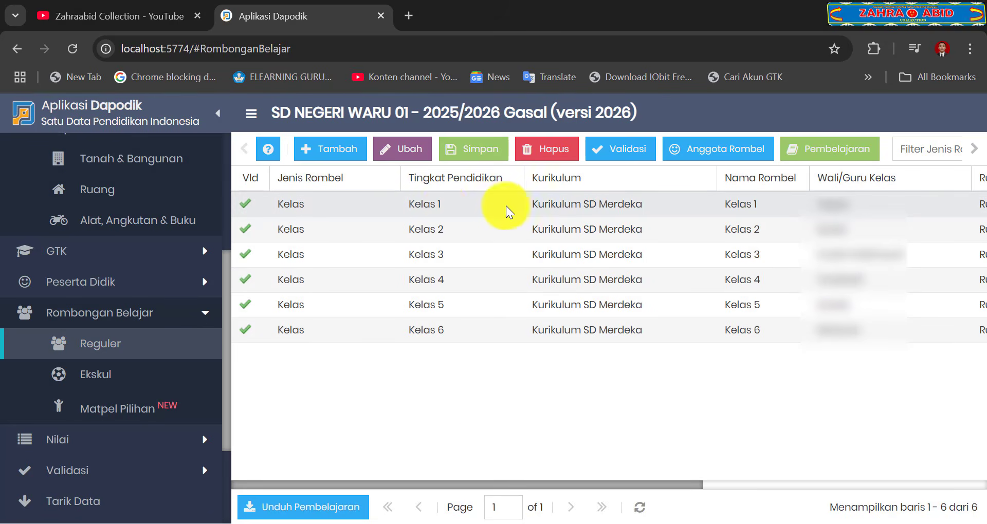
Change the Nama Rombel of the Kelas 1 group to Kelas 1a
{"action": "double_click", "coordinate": [751, 208]}
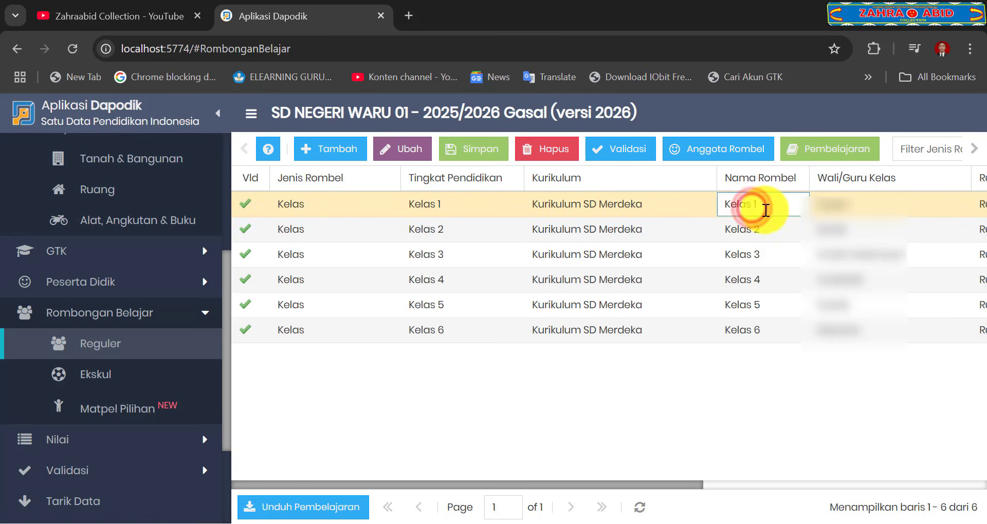
{"action": "type", "text": "a"}
{"action": "left_click", "coordinate": [714, 411]}
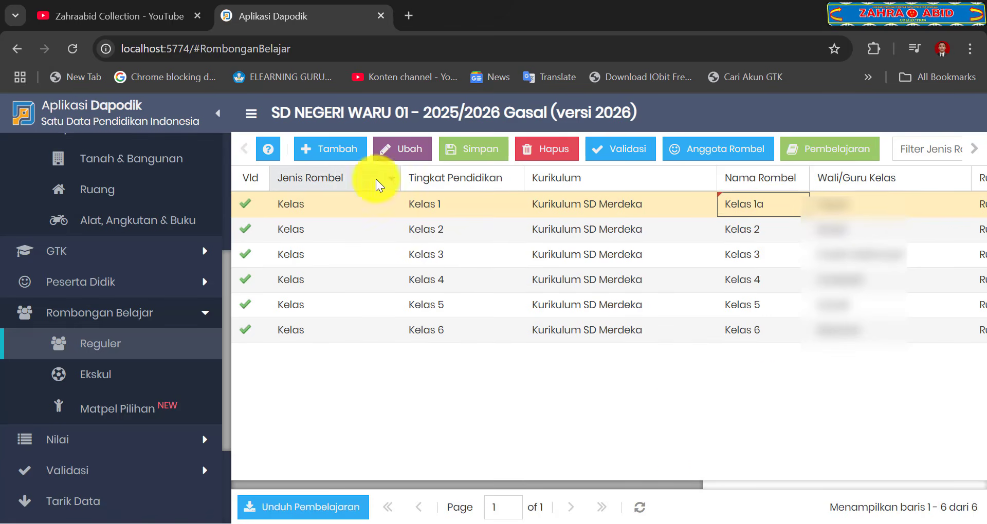
Add a class group with Tingkat Pendidikan Kelas 1, Kurikulum SD Merdeka and Nama Rombel Kelas 1b
{"action": "left_click", "coordinate": [342, 155]}
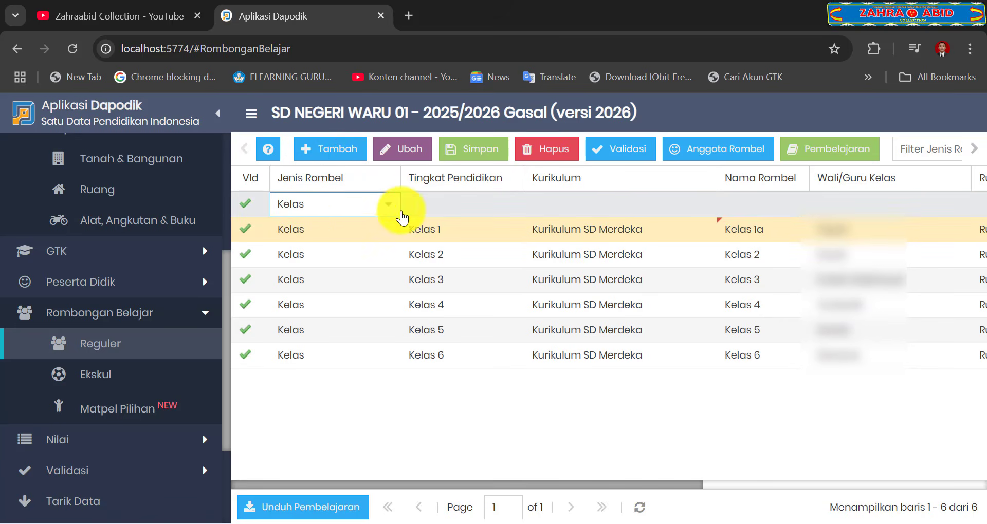
{"action": "left_click", "coordinate": [443, 218]}
{"action": "left_click", "coordinate": [459, 210]}
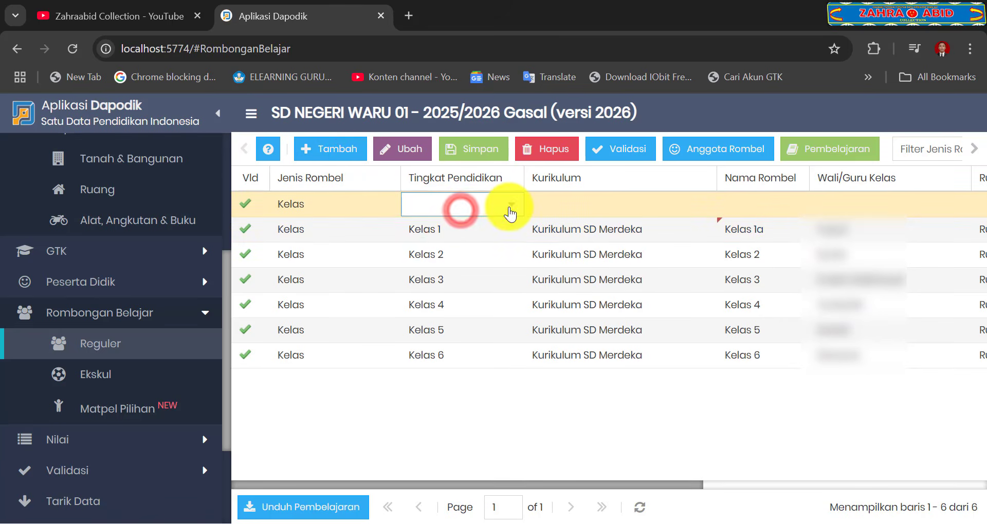
{"action": "left_click", "coordinate": [511, 205]}
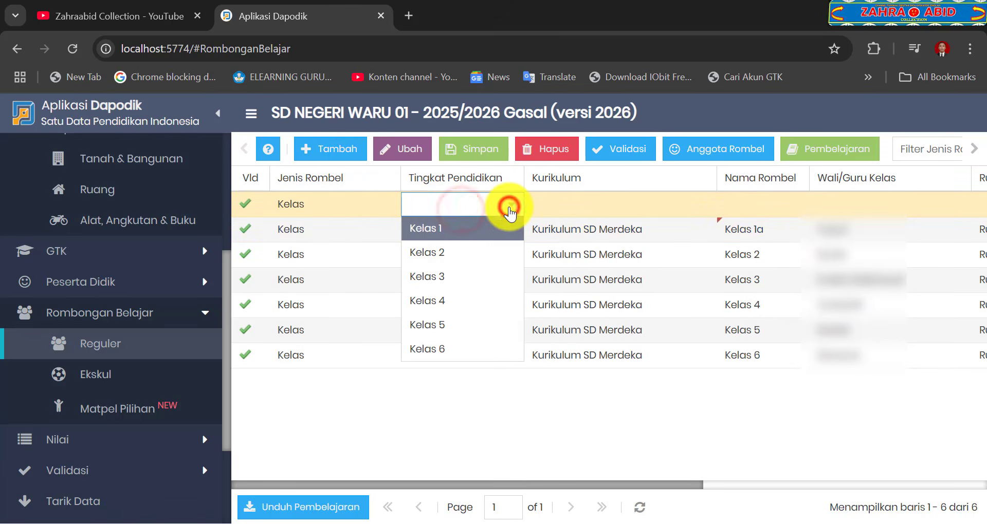
{"action": "left_click", "coordinate": [594, 211]}
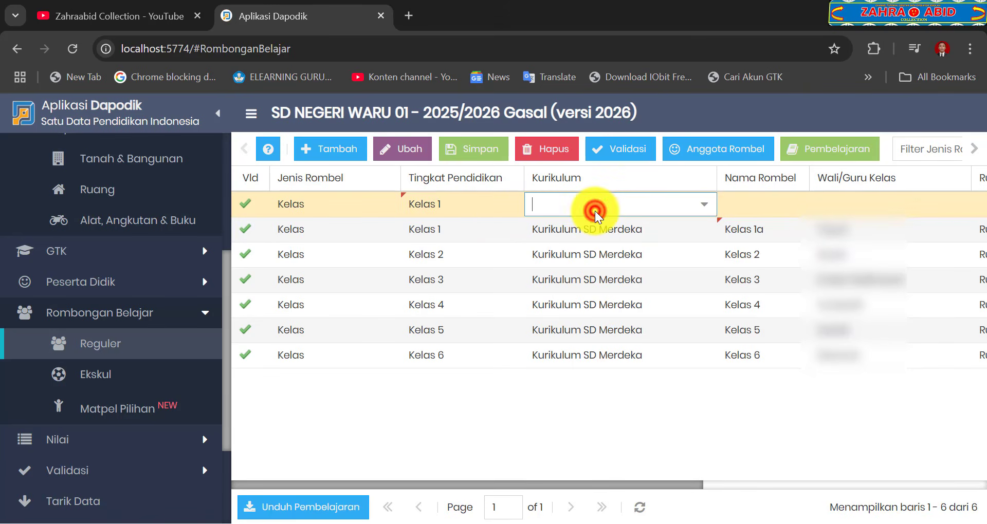
{"action": "left_click", "coordinate": [700, 208]}
{"action": "left_click", "coordinate": [675, 228]}
{"action": "left_click", "coordinate": [740, 204]}
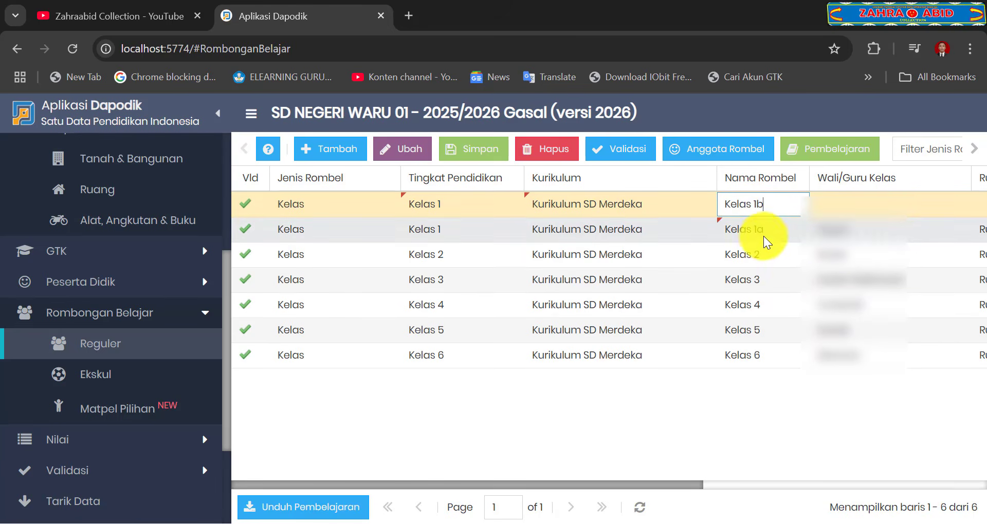
Assign a teacher from the staff list as Wali/Guru Kelas of the Kelas 1b group
{"action": "left_click_drag", "start_coordinate": [668, 486], "coordinate": [720, 482]}
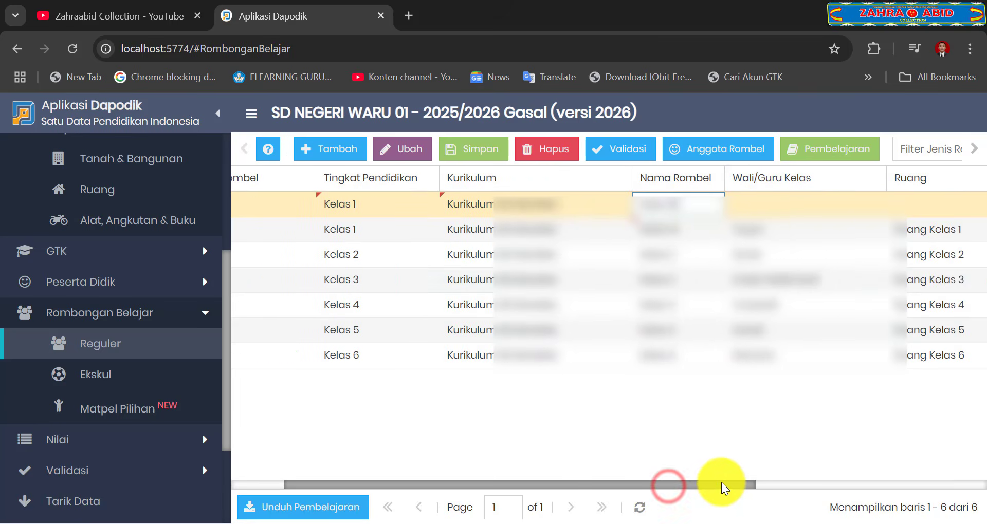
{"action": "left_click", "coordinate": [815, 206]}
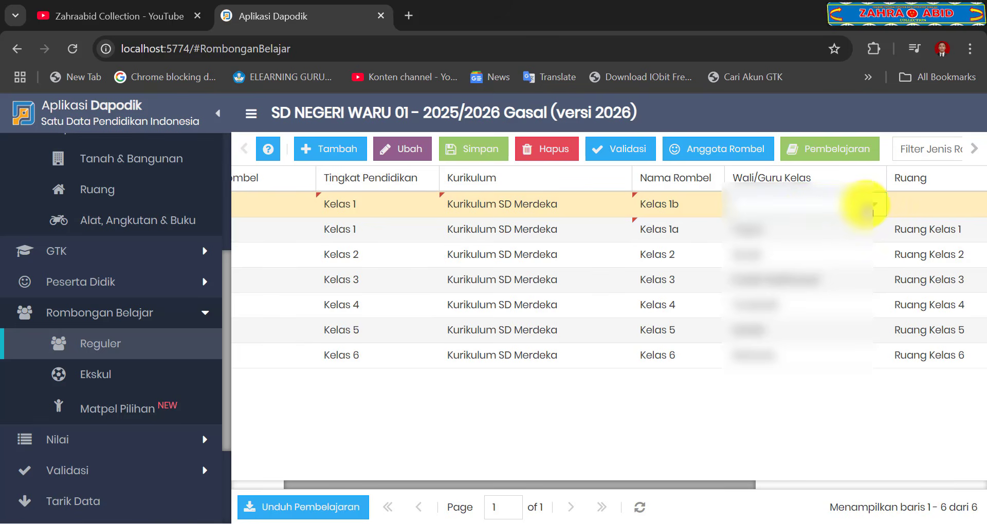
{"action": "left_click", "coordinate": [871, 204]}
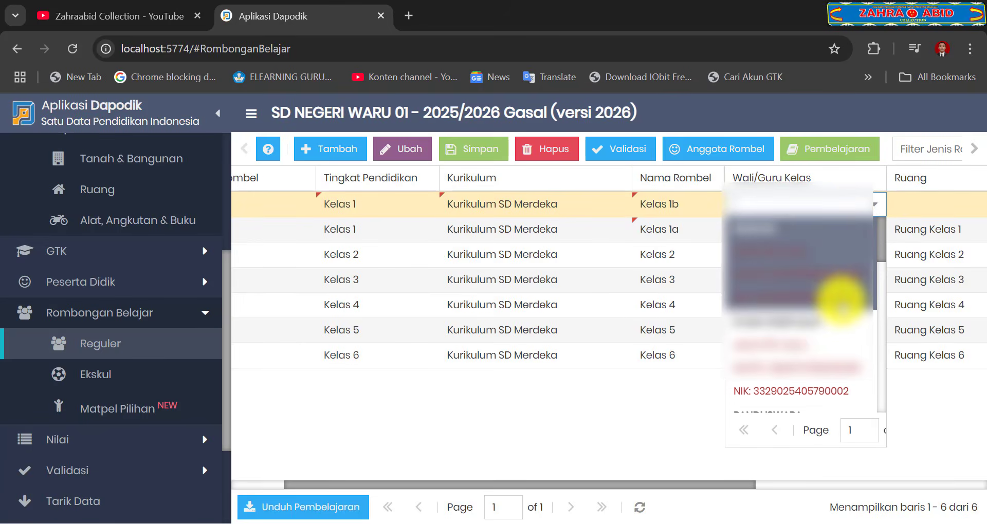
{"action": "scroll", "coordinate": [840, 303], "scroll_direction": "down", "scroll_amount": 3}
{"action": "left_click", "coordinate": [829, 331]}
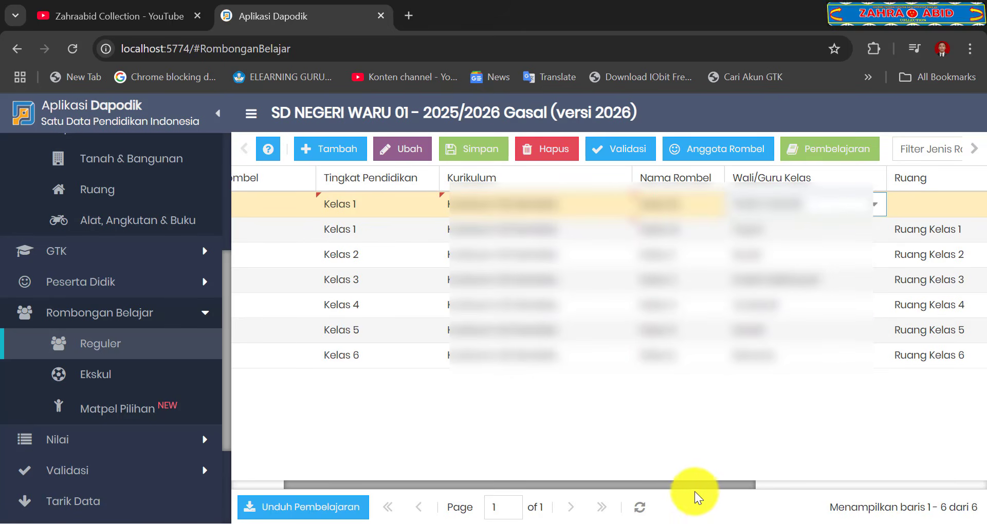
Assign Ruang Kelas 1 as the room of the Kelas 1b group
{"action": "left_click_drag", "start_coordinate": [696, 483], "coordinate": [815, 478]}
{"action": "left_click", "coordinate": [768, 227]}
{"action": "left_click", "coordinate": [769, 226]}
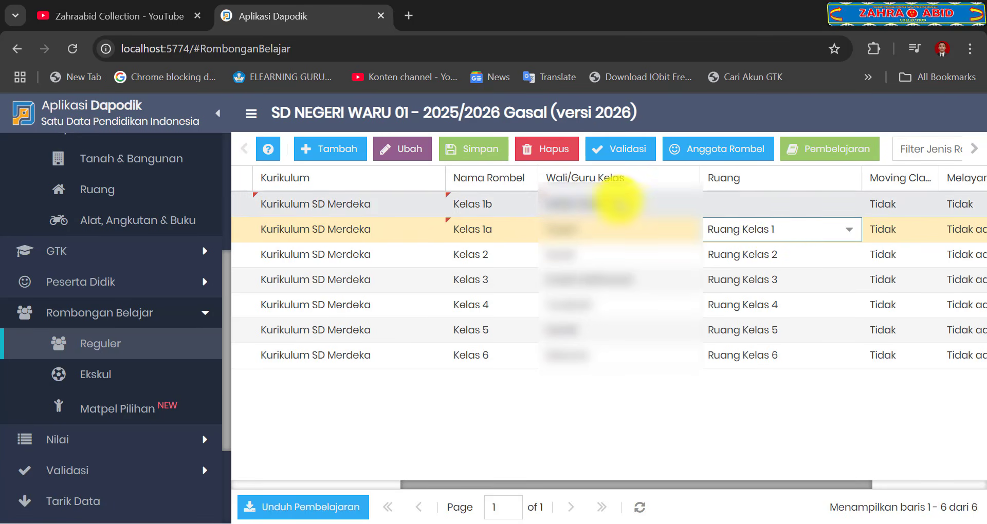
{"action": "left_click", "coordinate": [751, 201]}
{"action": "left_click", "coordinate": [844, 206]}
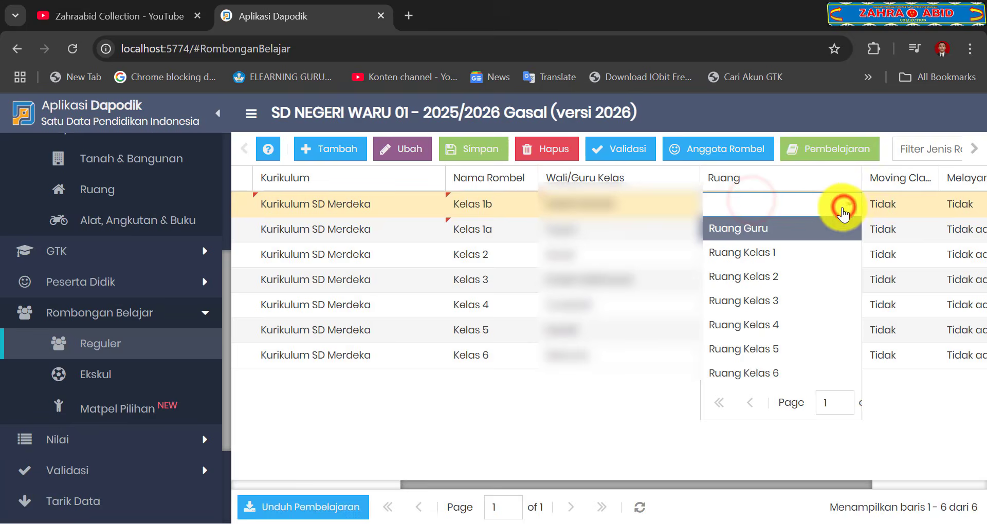
{"action": "left_click", "coordinate": [815, 247]}
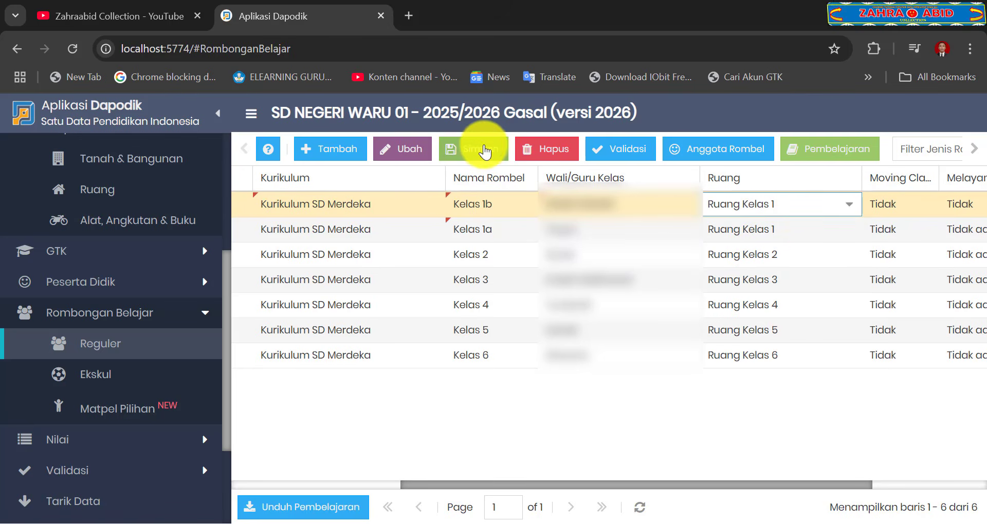
{"action": "left_click", "coordinate": [540, 422]}
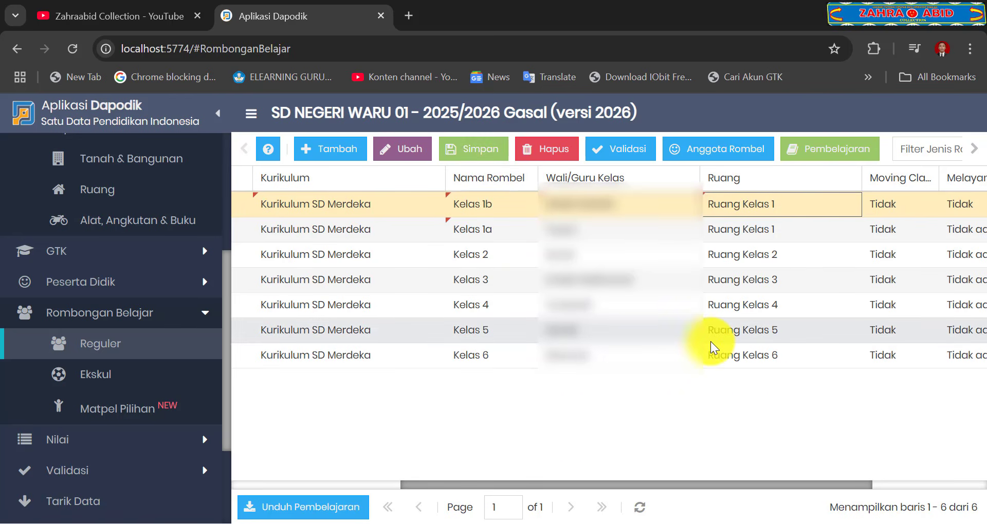
{"action": "left_click", "coordinate": [664, 418]}
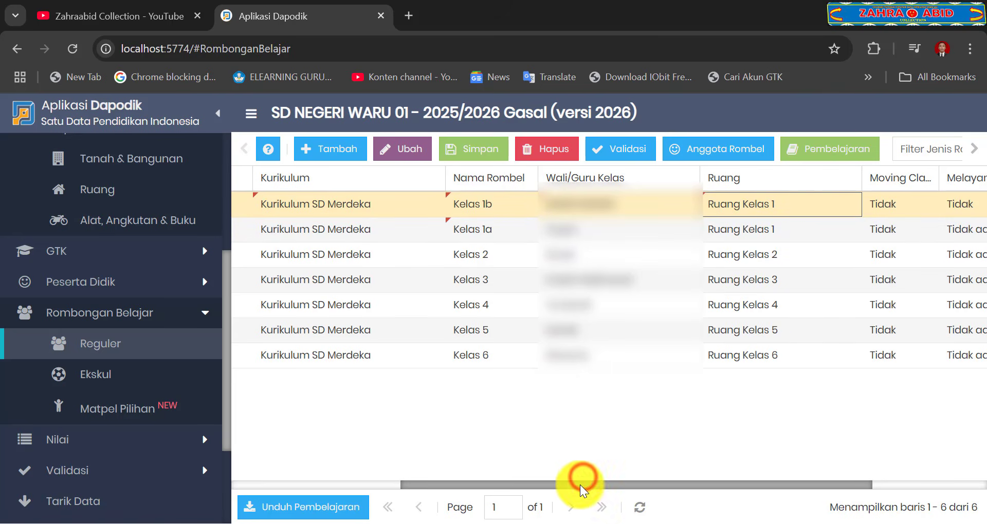
Open the Anggota Rombel window of Kelas 1a, examine its students and the option for removing them, and close it
{"action": "left_click_drag", "start_coordinate": [579, 485], "coordinate": [513, 482]}
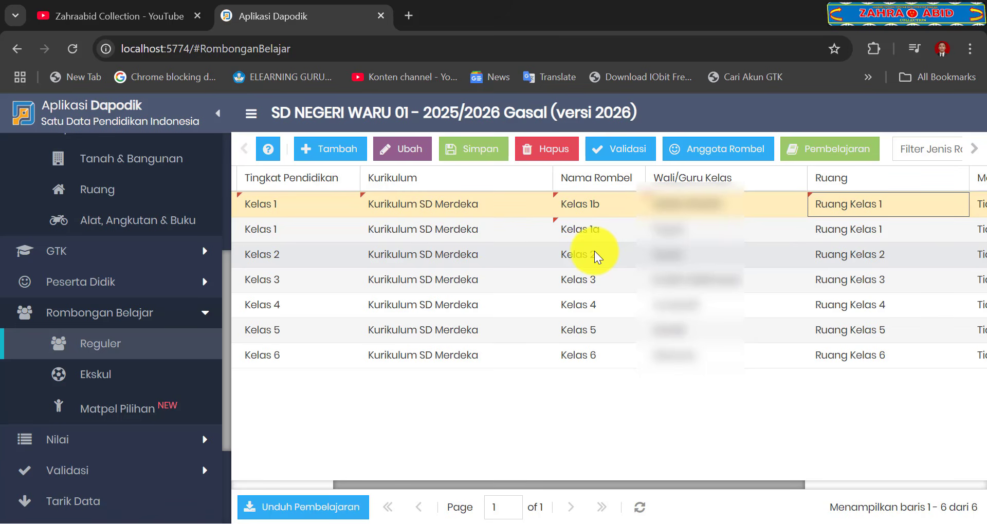
{"action": "left_click", "coordinate": [597, 229]}
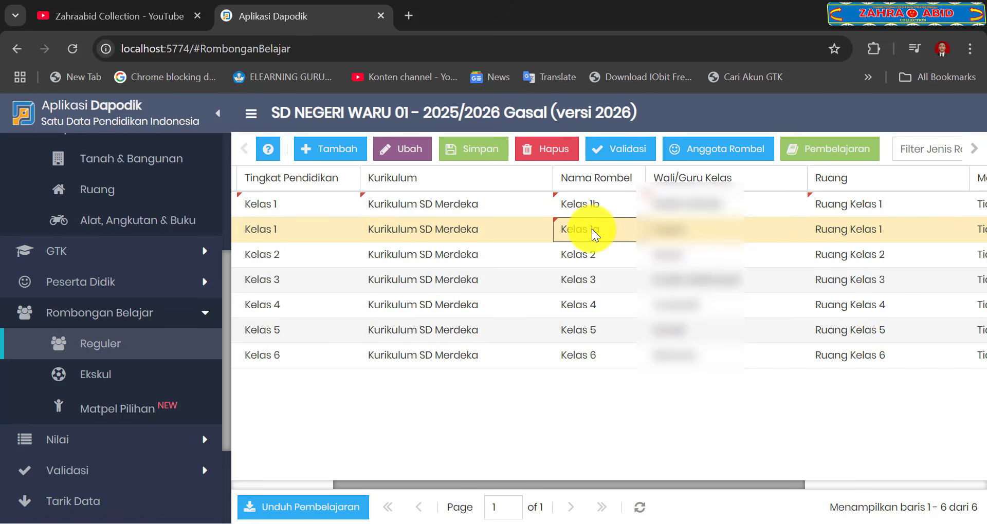
{"action": "left_click", "coordinate": [731, 154]}
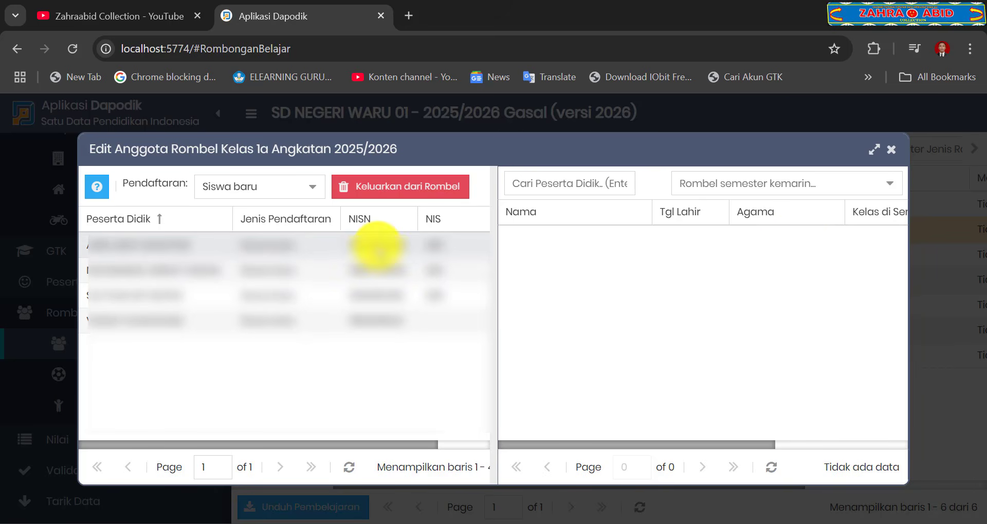
{"action": "left_click", "coordinate": [378, 245]}
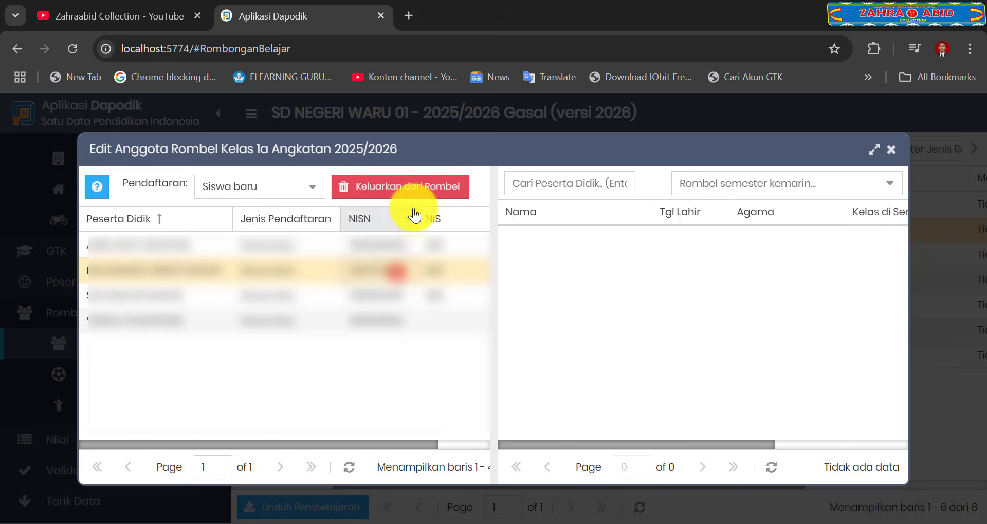
{"action": "left_click", "coordinate": [408, 263]}
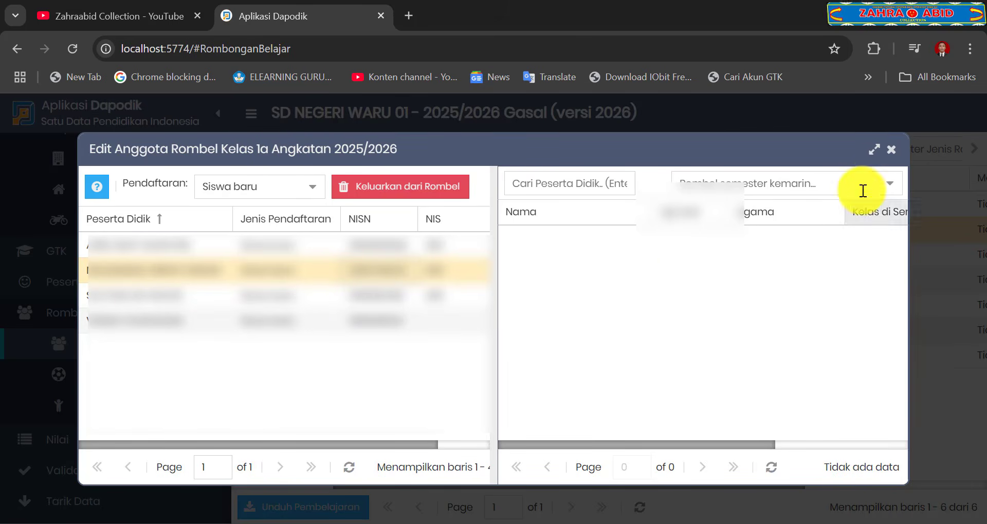
{"action": "left_click", "coordinate": [891, 150]}
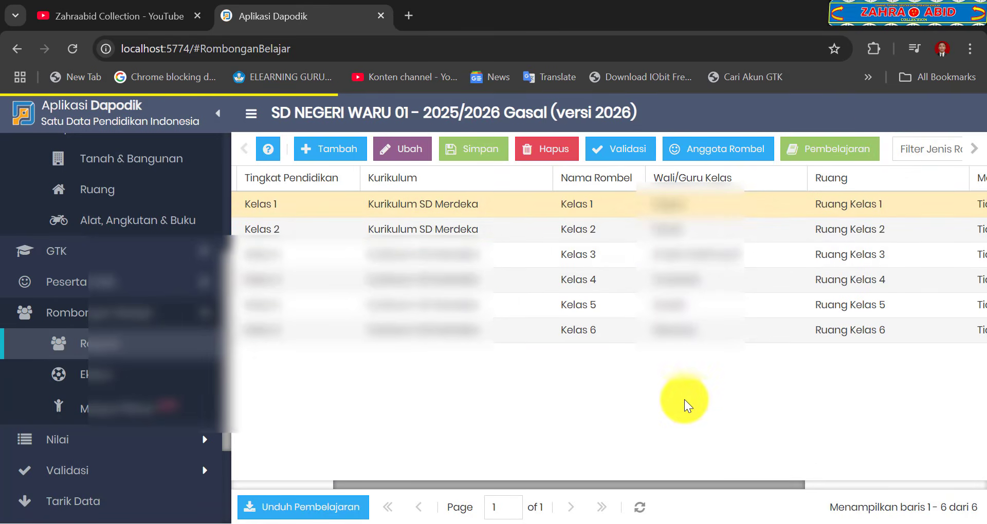
{"action": "left_click", "coordinate": [527, 203]}
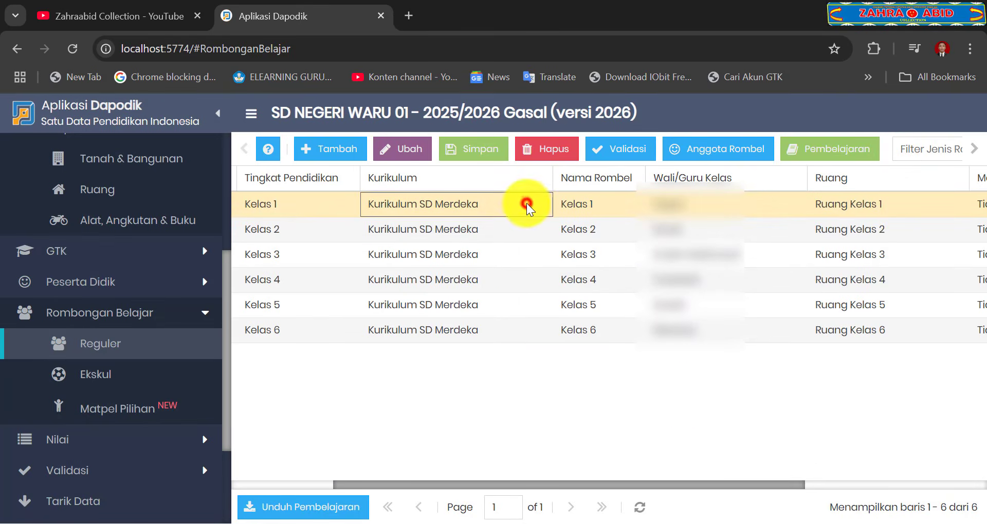
Open the Anggota Rombel window of Kelas 1, examine its member and candidate student lists, close it and refresh the class group list
{"action": "left_click", "coordinate": [716, 149]}
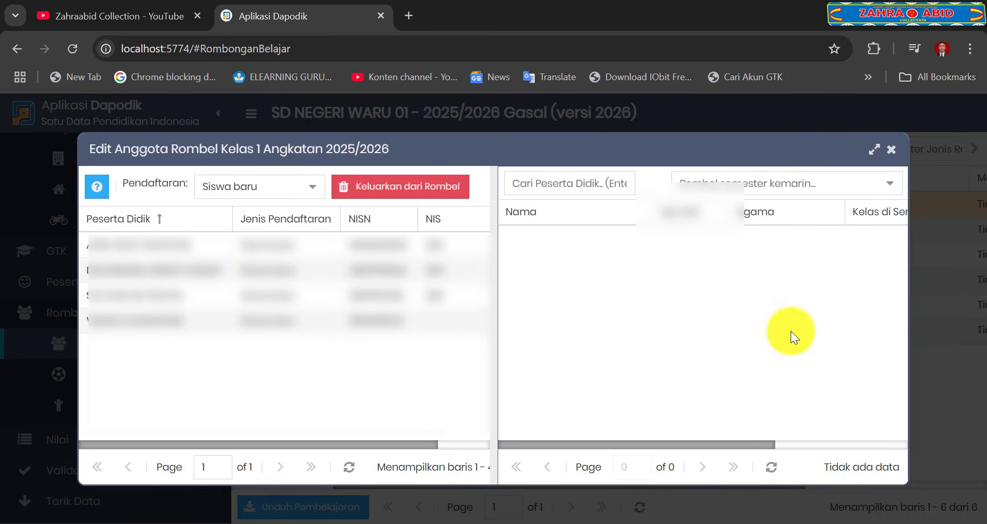
{"action": "left_click", "coordinate": [716, 311]}
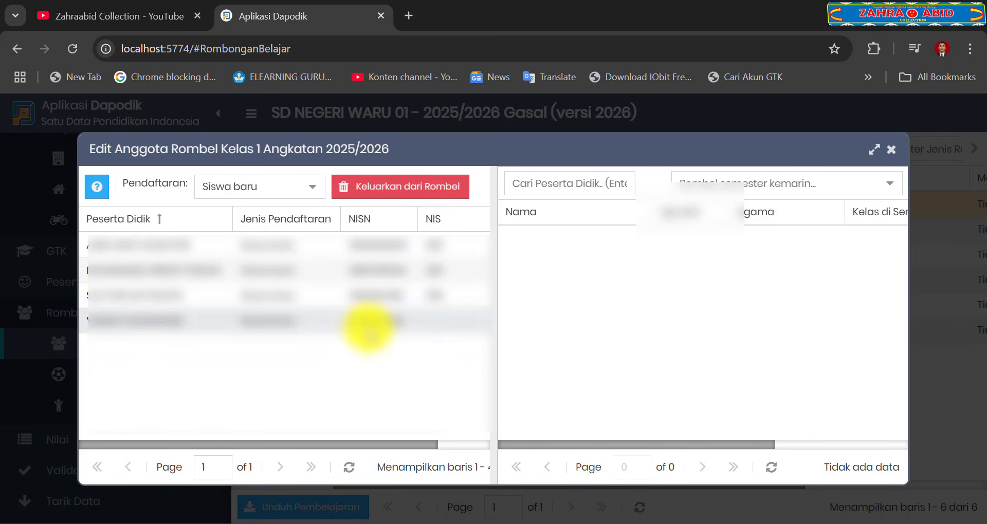
{"action": "left_click", "coordinate": [701, 338]}
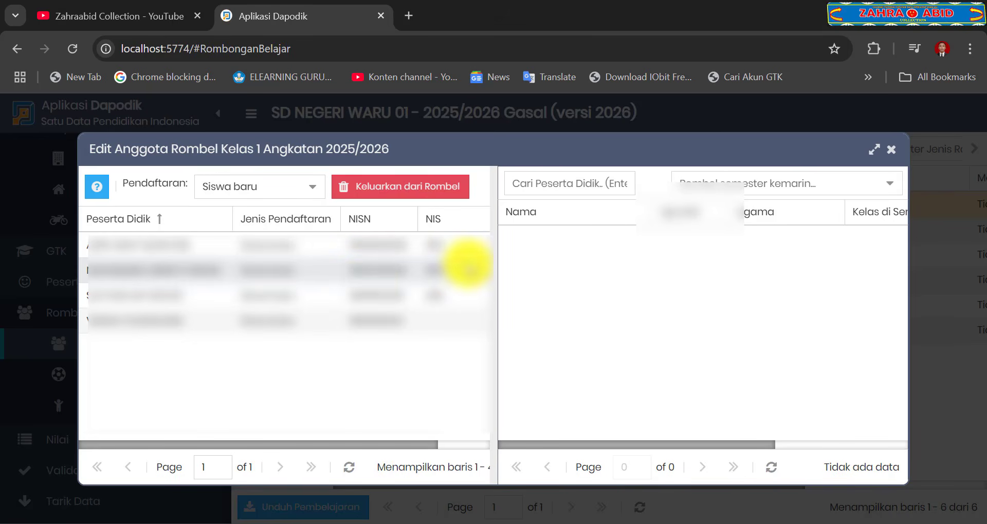
{"action": "left_click", "coordinate": [583, 271]}
{"action": "left_click", "coordinate": [890, 154]}
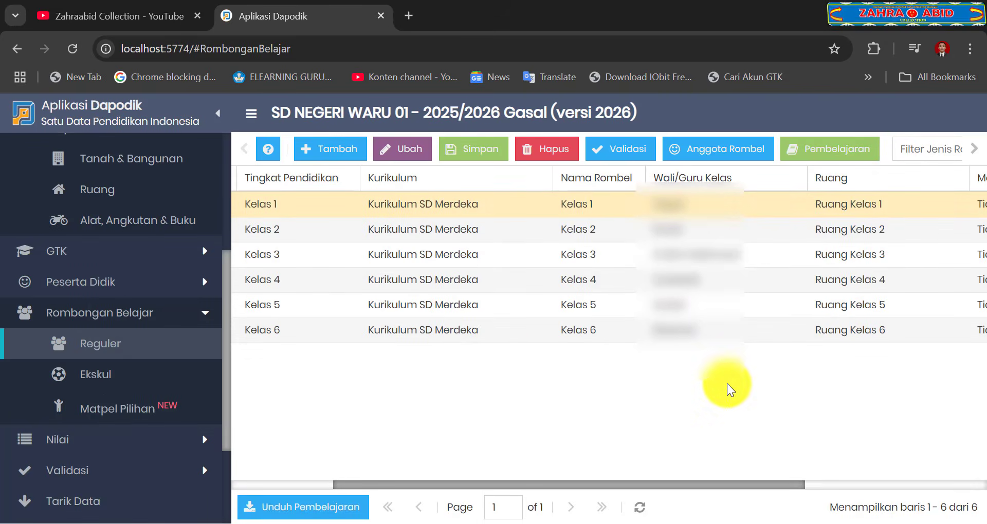
{"action": "left_click", "coordinate": [548, 412]}
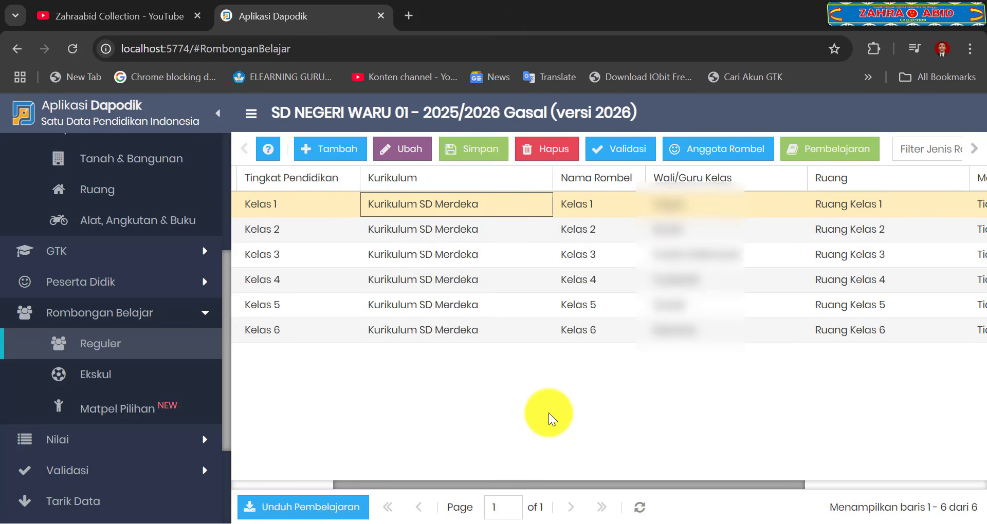
{"action": "left_click", "coordinate": [640, 507]}
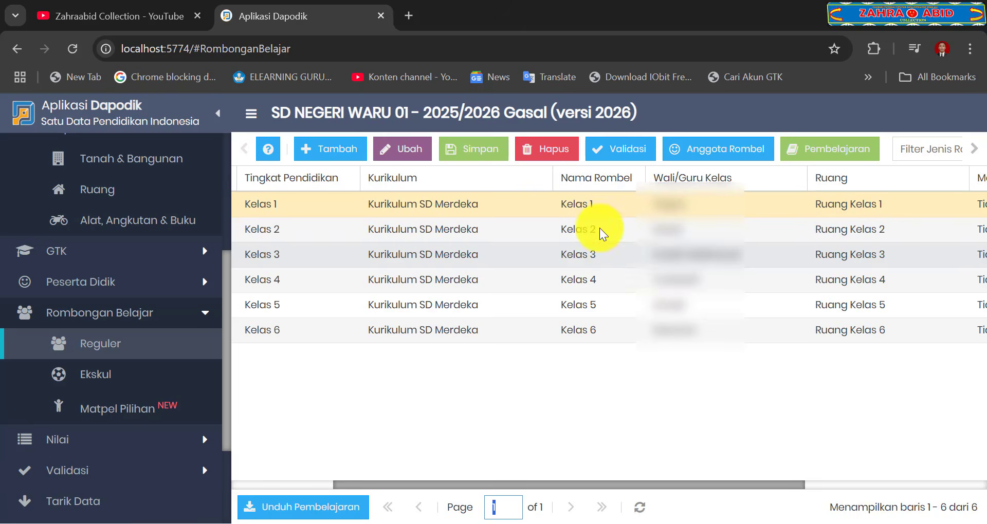
Switch to the YouTube page of the Zahraabid Collection channel and view its channel header above the video list
{"action": "left_click", "coordinate": [165, 14]}
{"action": "scroll", "coordinate": [620, 348], "scroll_direction": "up", "scroll_amount": 6}
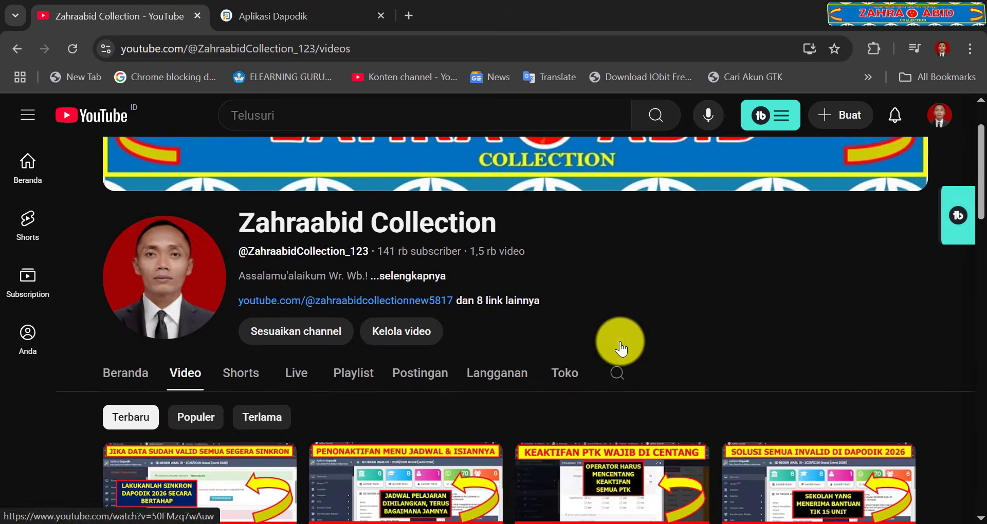